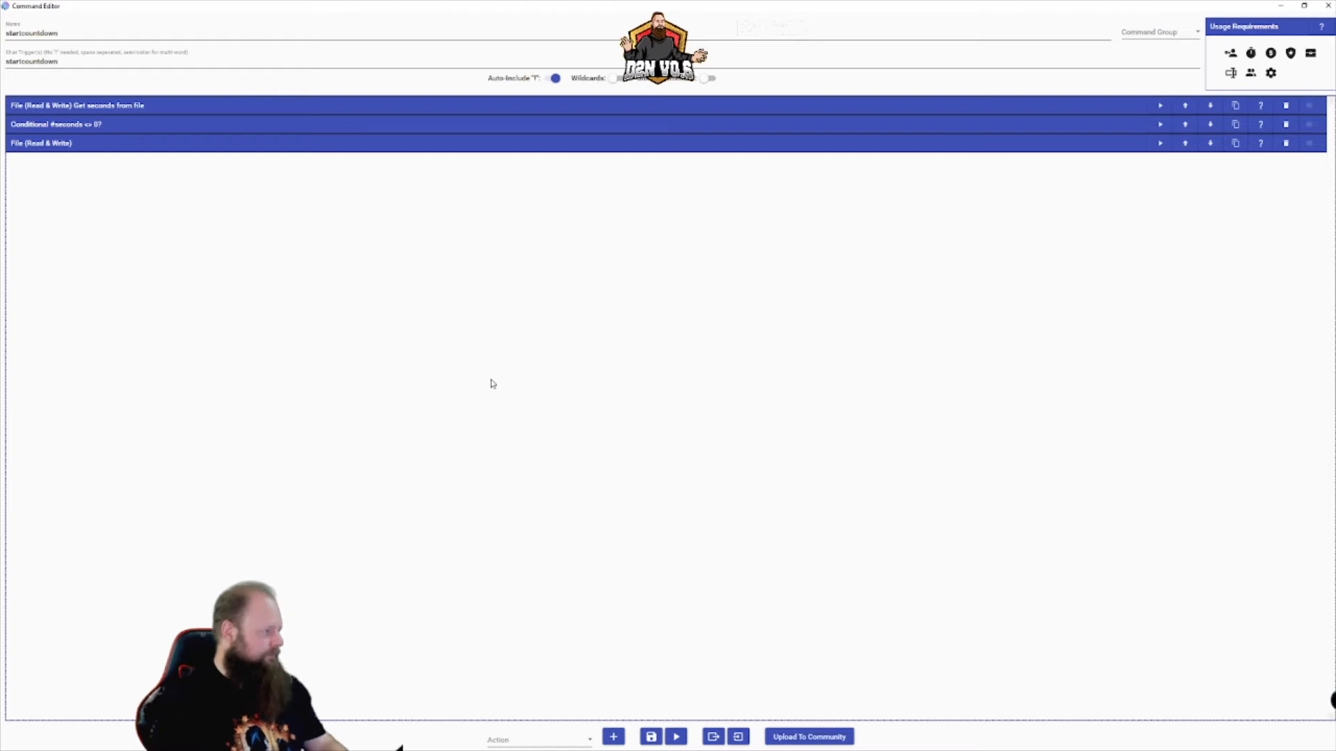
# Review the action reading seconds from file, and set the comparison in the repeating $seconds conditional to >.
pyautogui.click(210, 107)
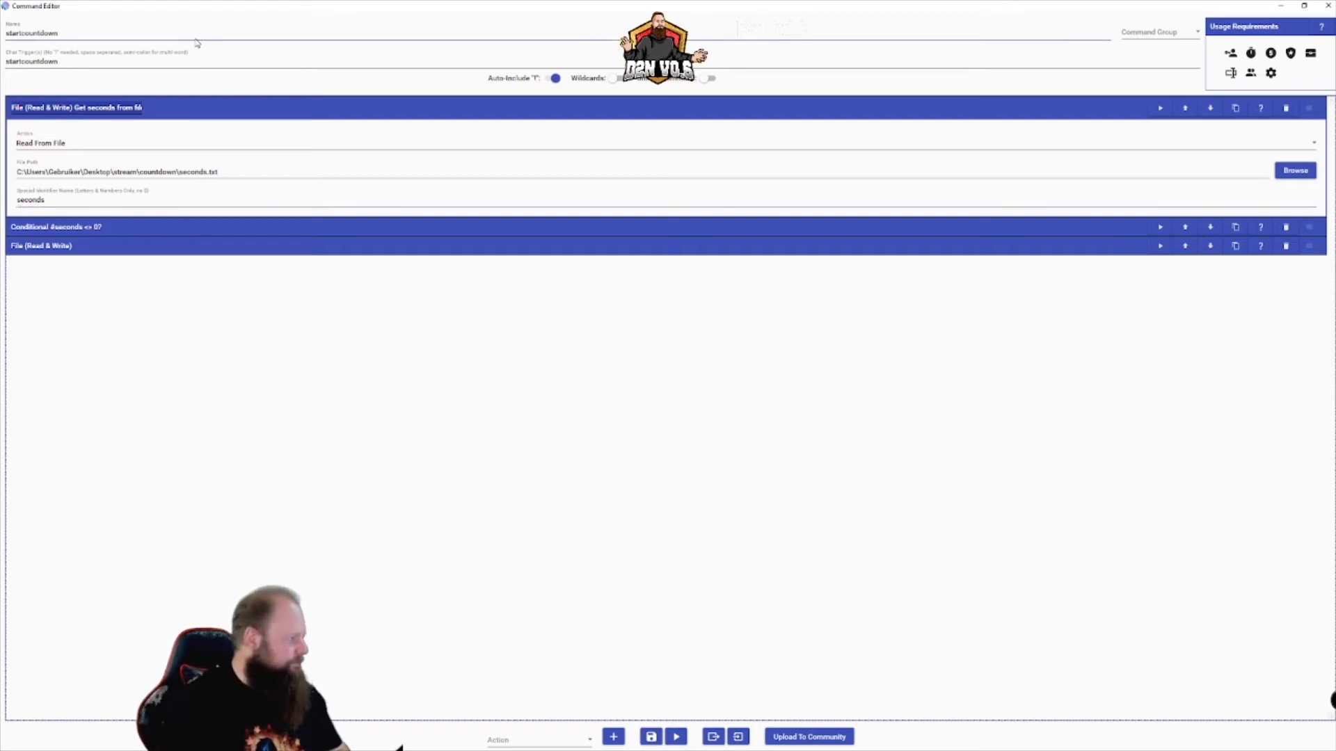
pyautogui.click(202, 106)
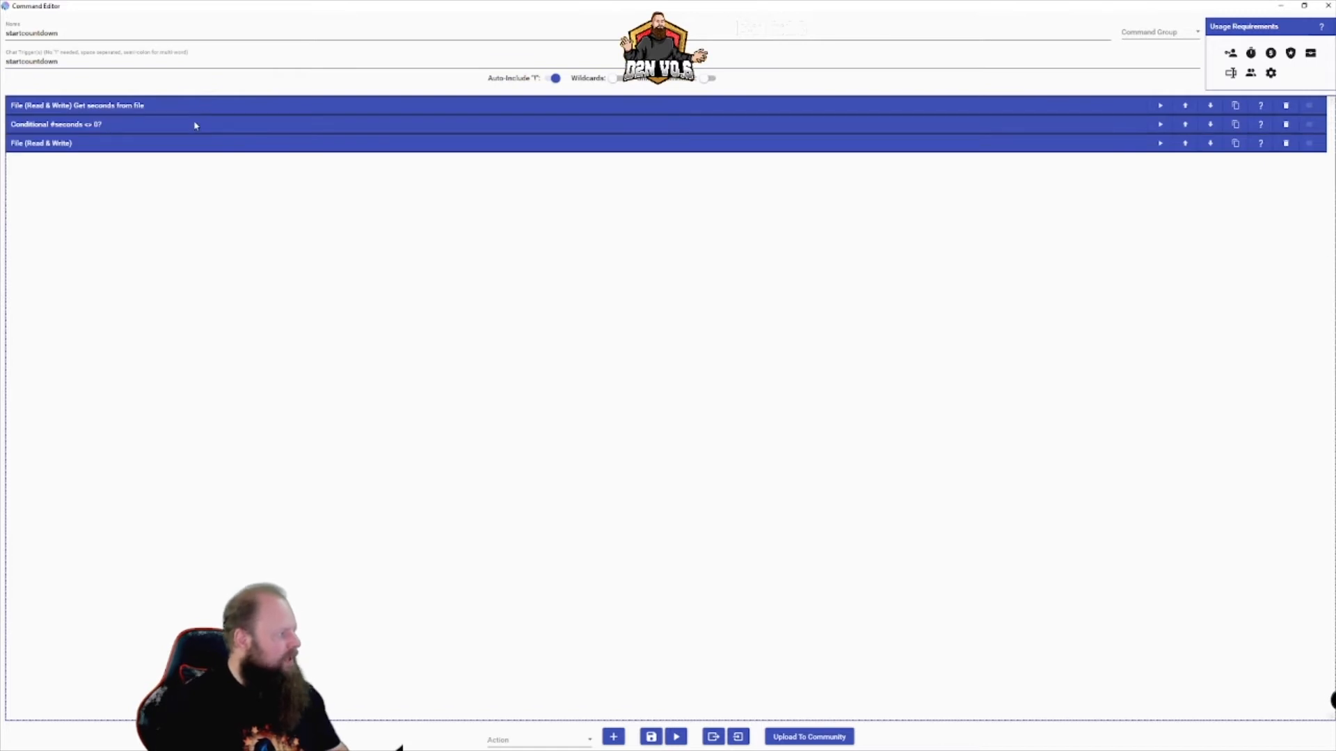
pyautogui.click(195, 125)
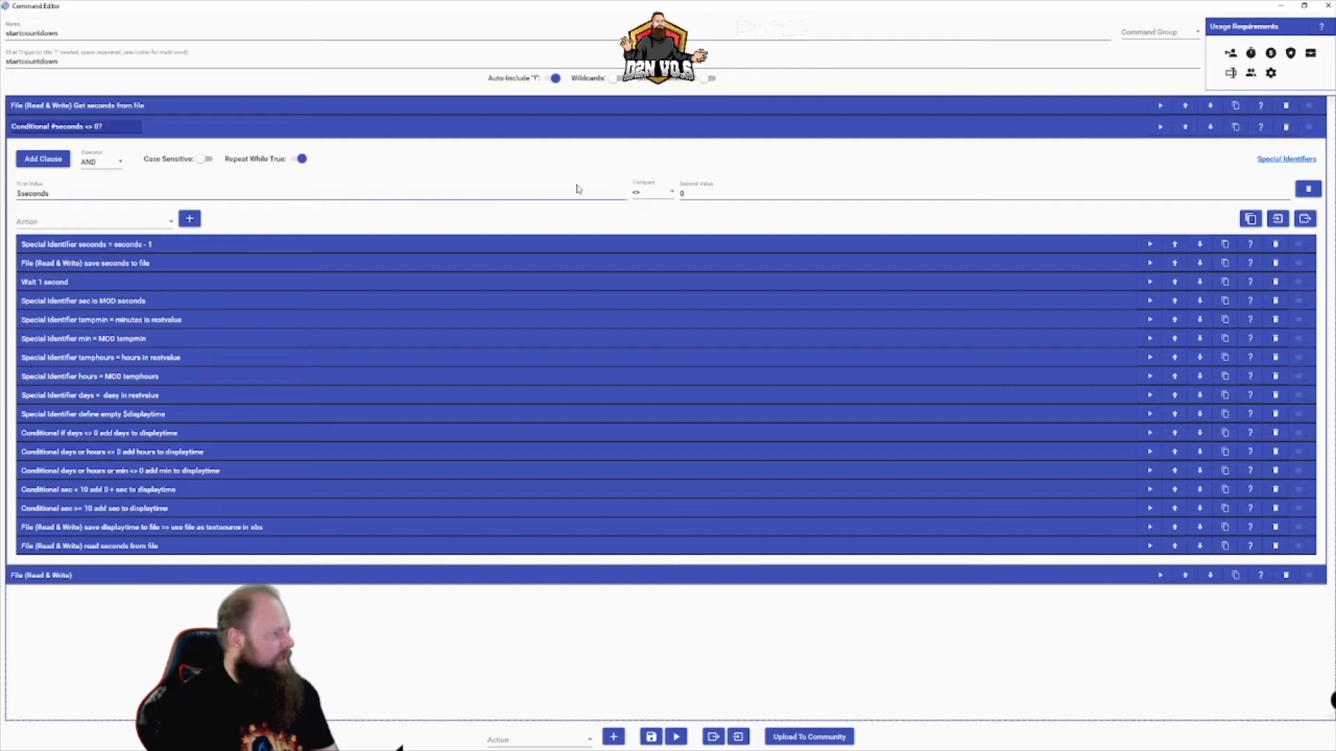
pyautogui.click(652, 198)
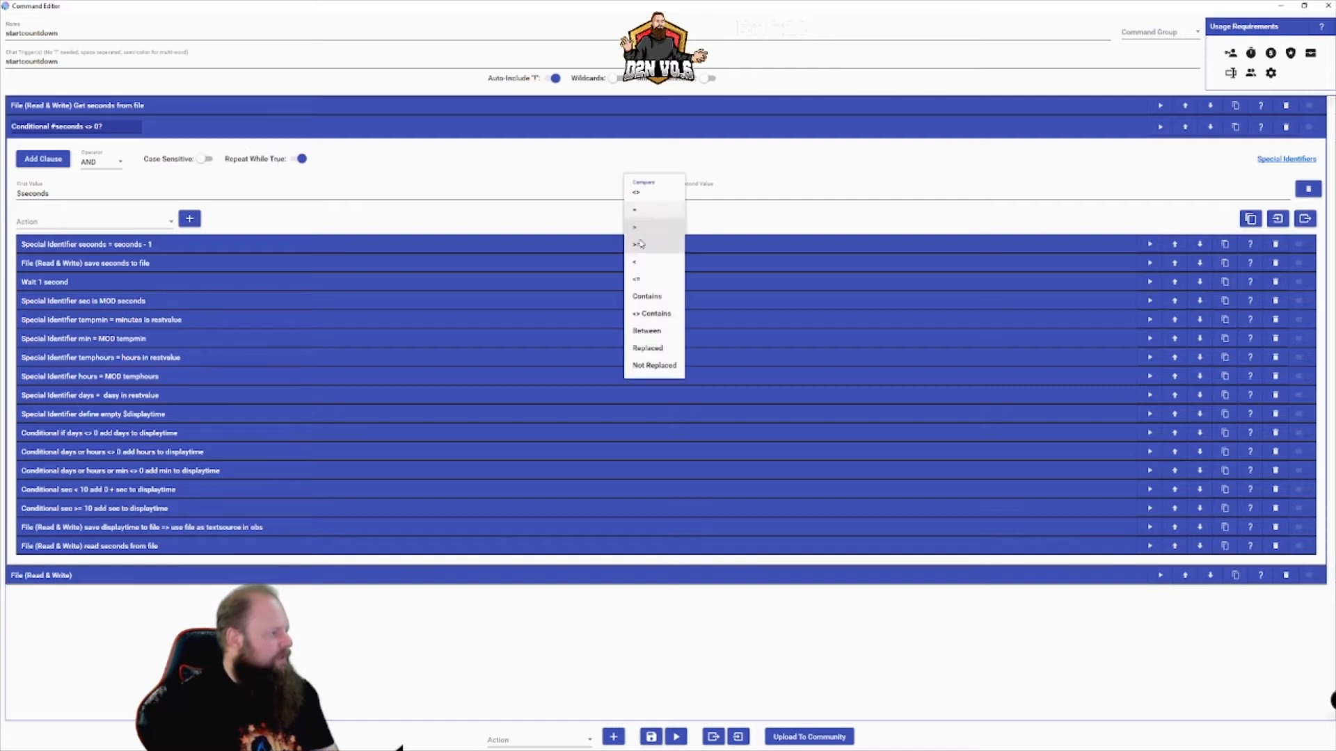
pyautogui.click(638, 265)
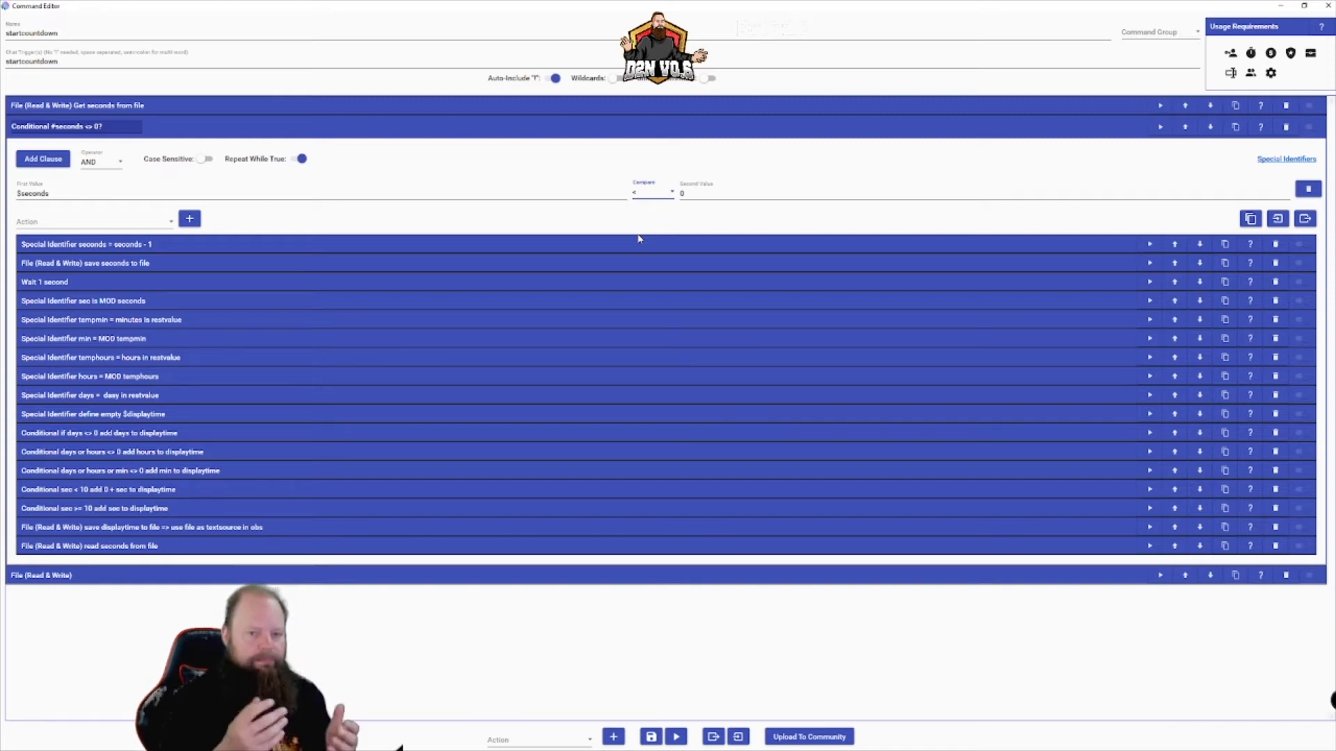
pyautogui.click(642, 197)
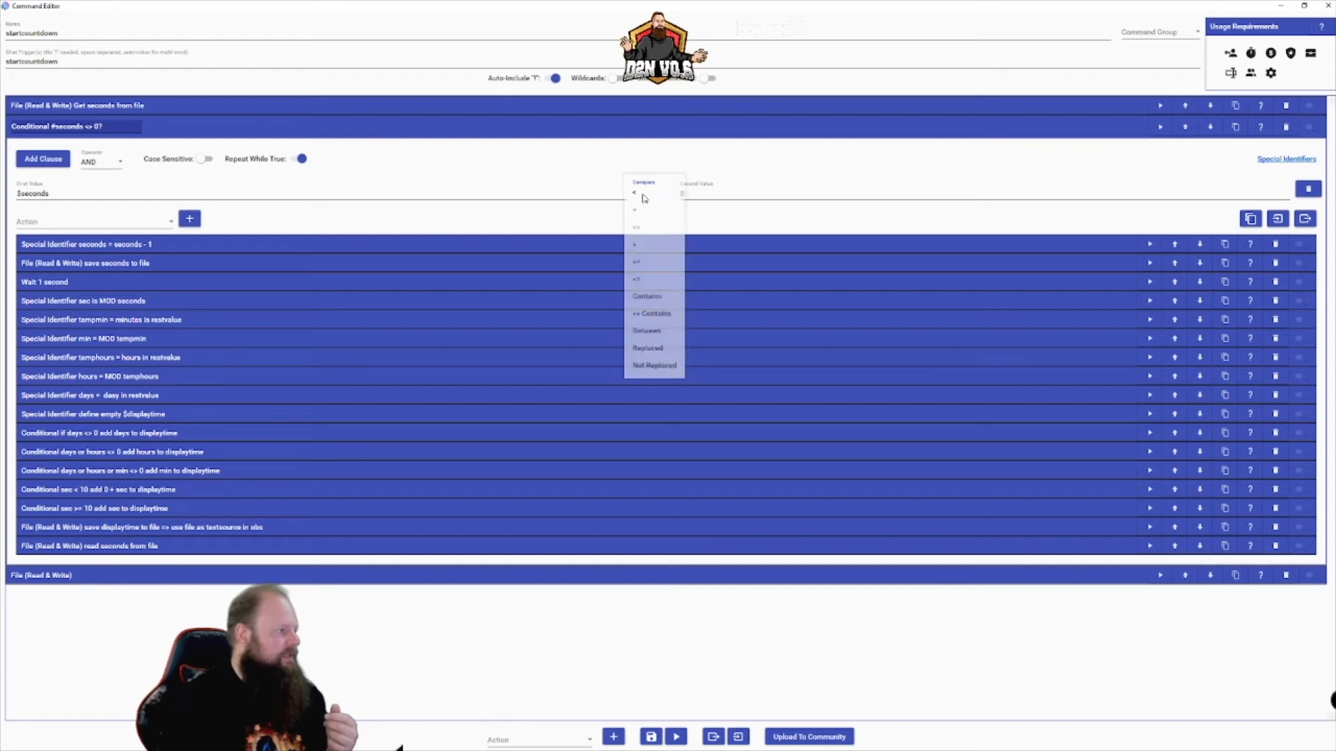
pyautogui.click(645, 247)
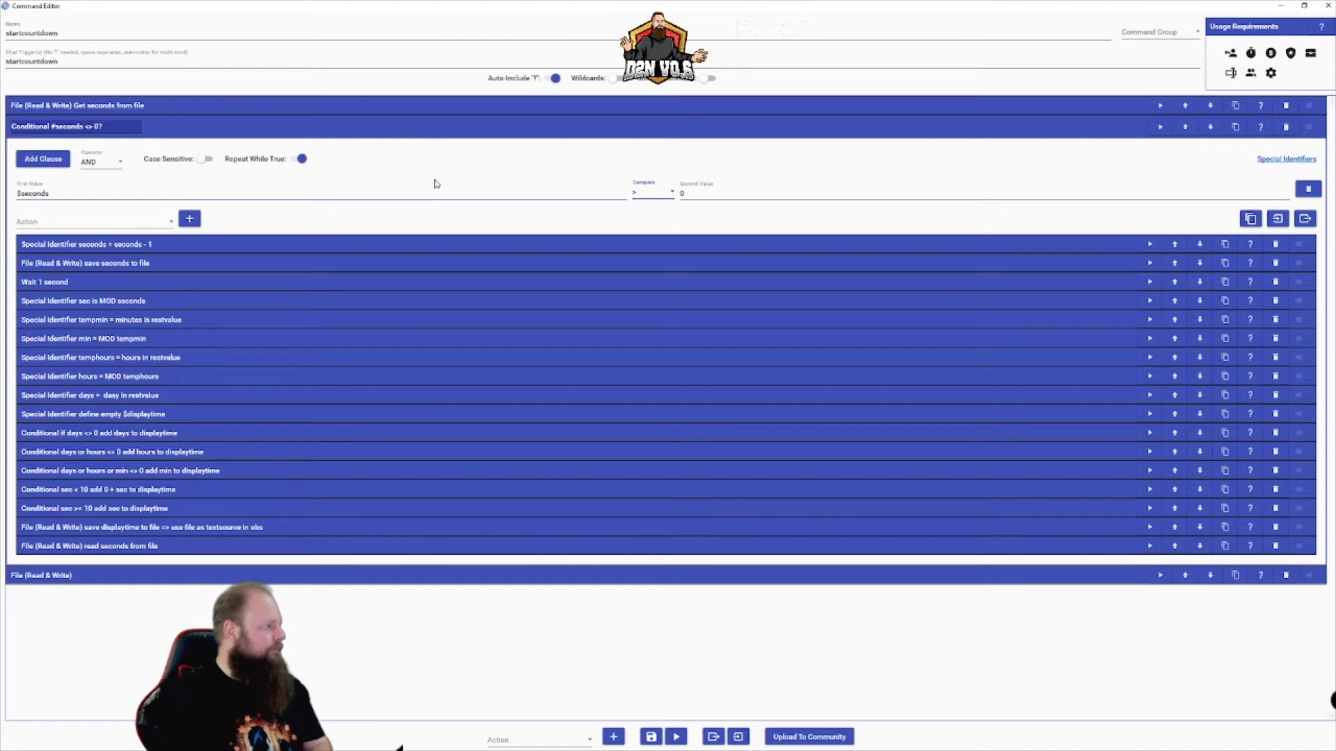
# Examine the nested actions that decrement seconds, save seconds to file and wait between repeats.
pyautogui.click(376, 247)
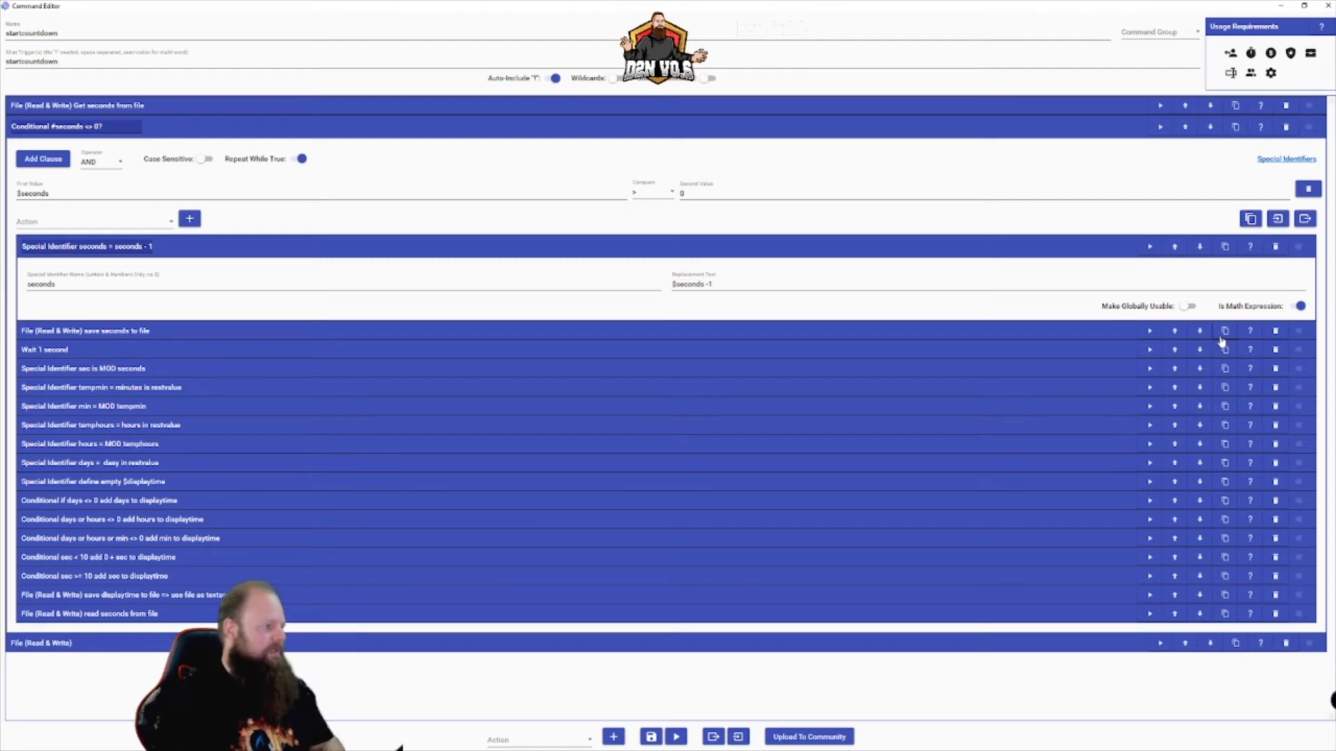
pyautogui.click(915, 252)
pyautogui.click(917, 267)
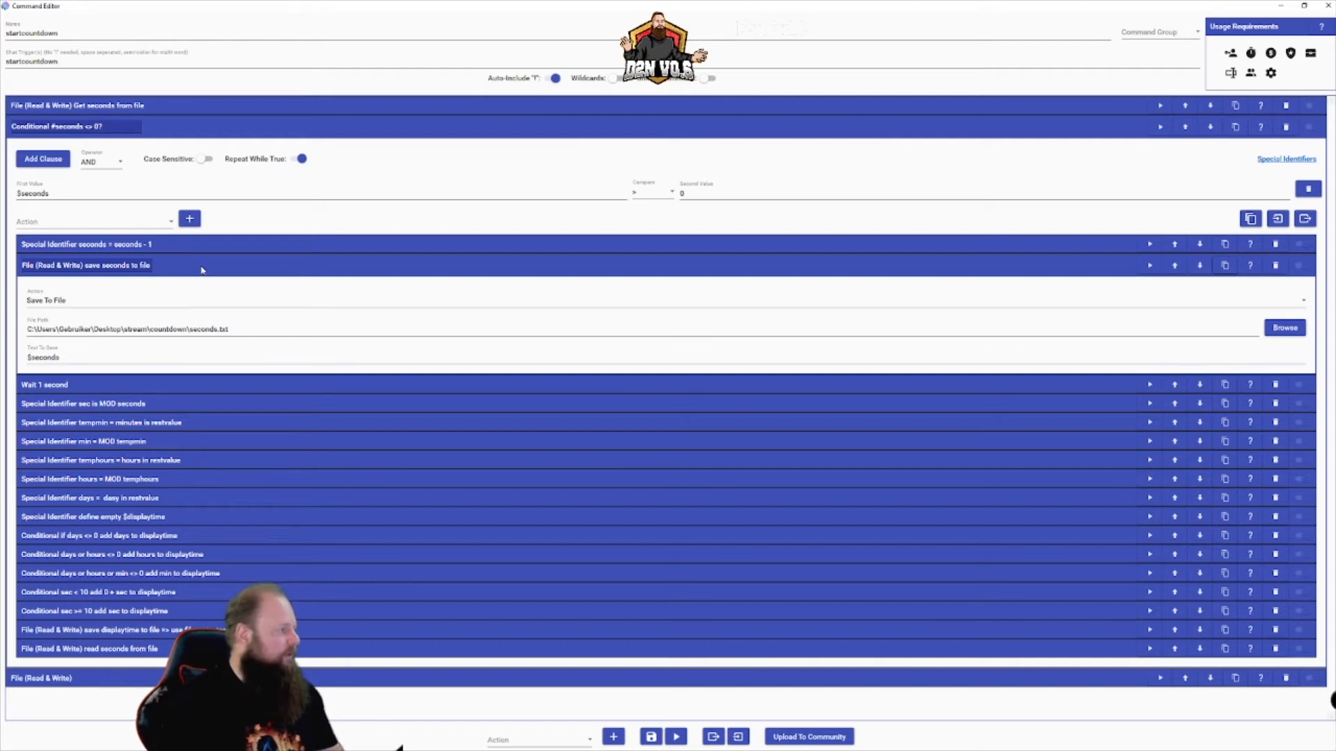
pyautogui.click(231, 385)
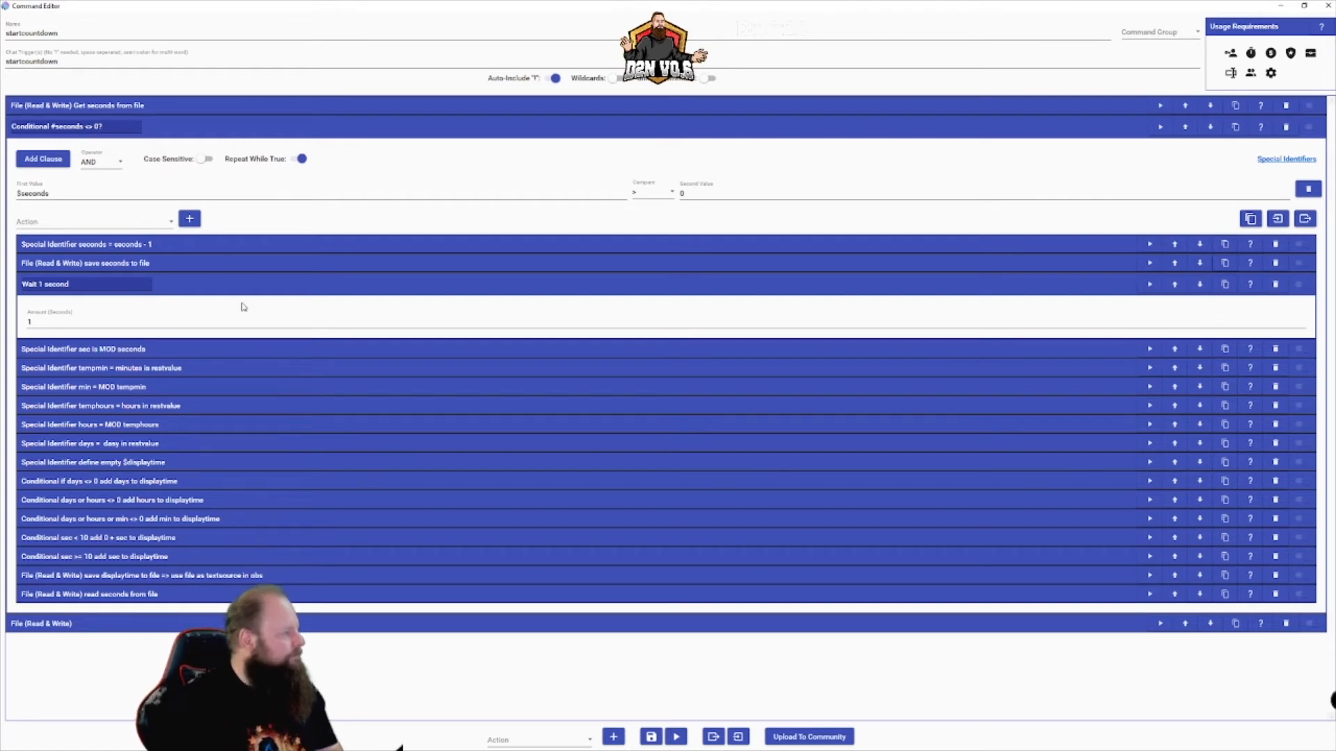
# Examine the math expressions of the sec, tempmin, min, temphours and hours special identifiers.
pyautogui.click(257, 351)
pyautogui.click(248, 287)
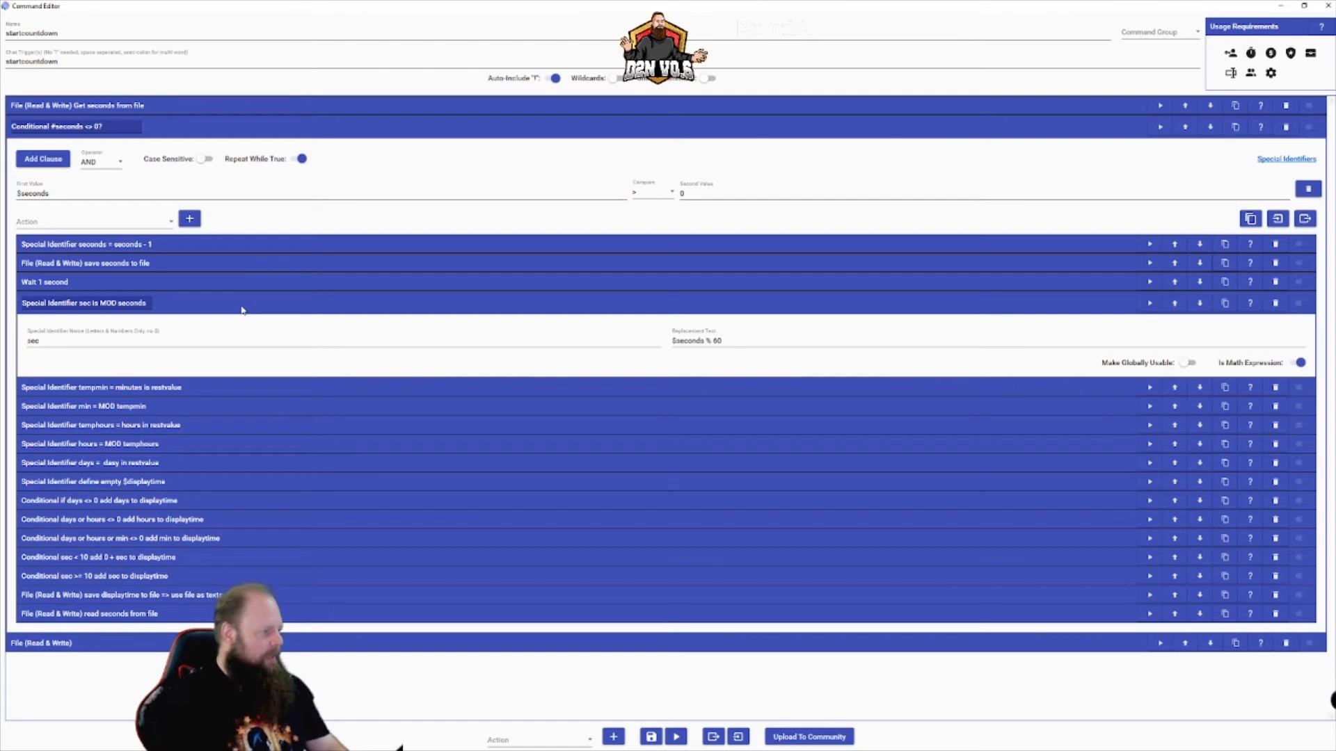
pyautogui.click(202, 339)
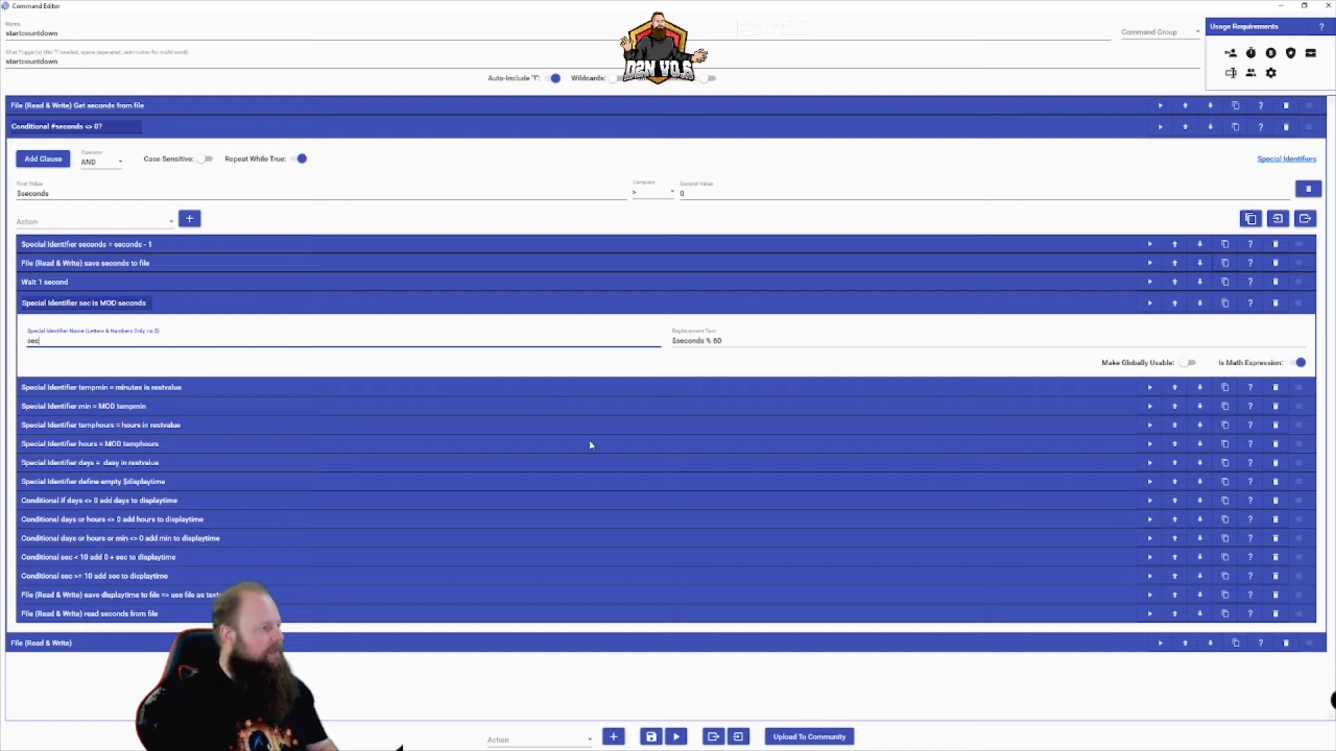
pyautogui.click(679, 389)
pyautogui.click(703, 304)
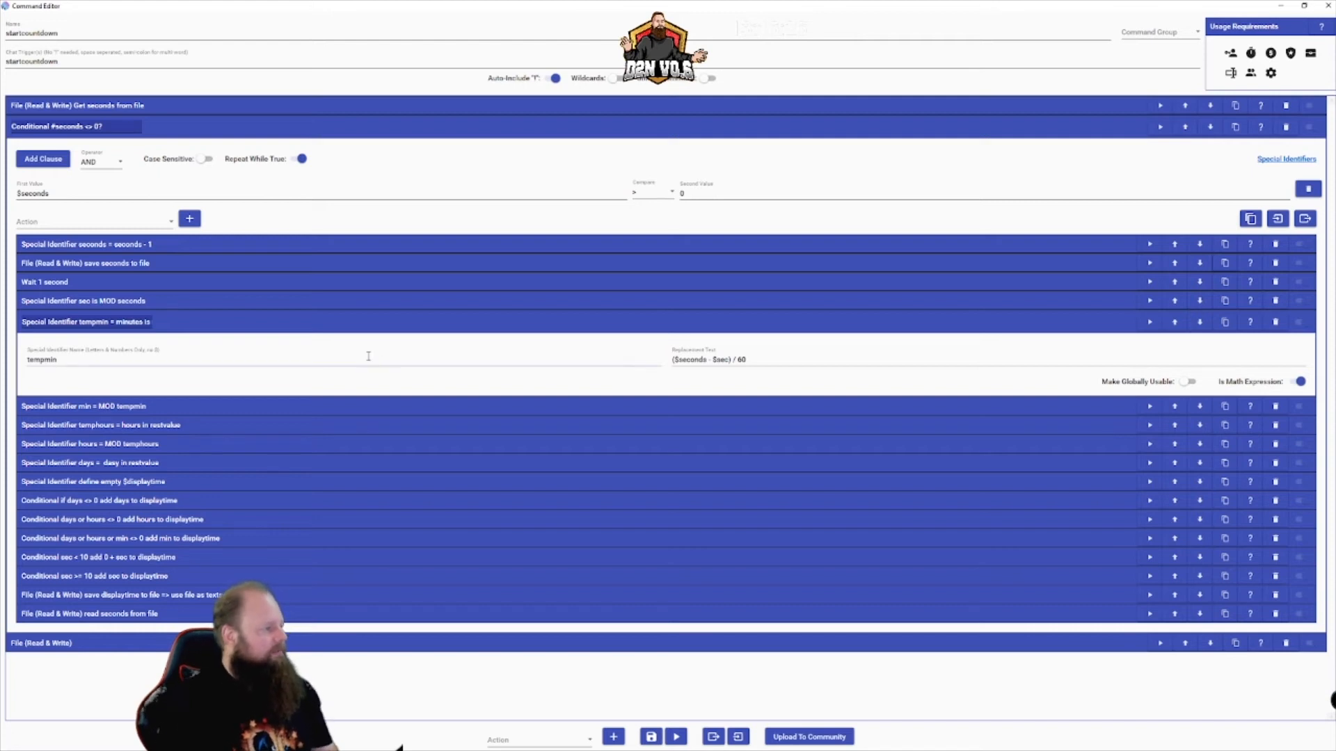
pyautogui.click(548, 408)
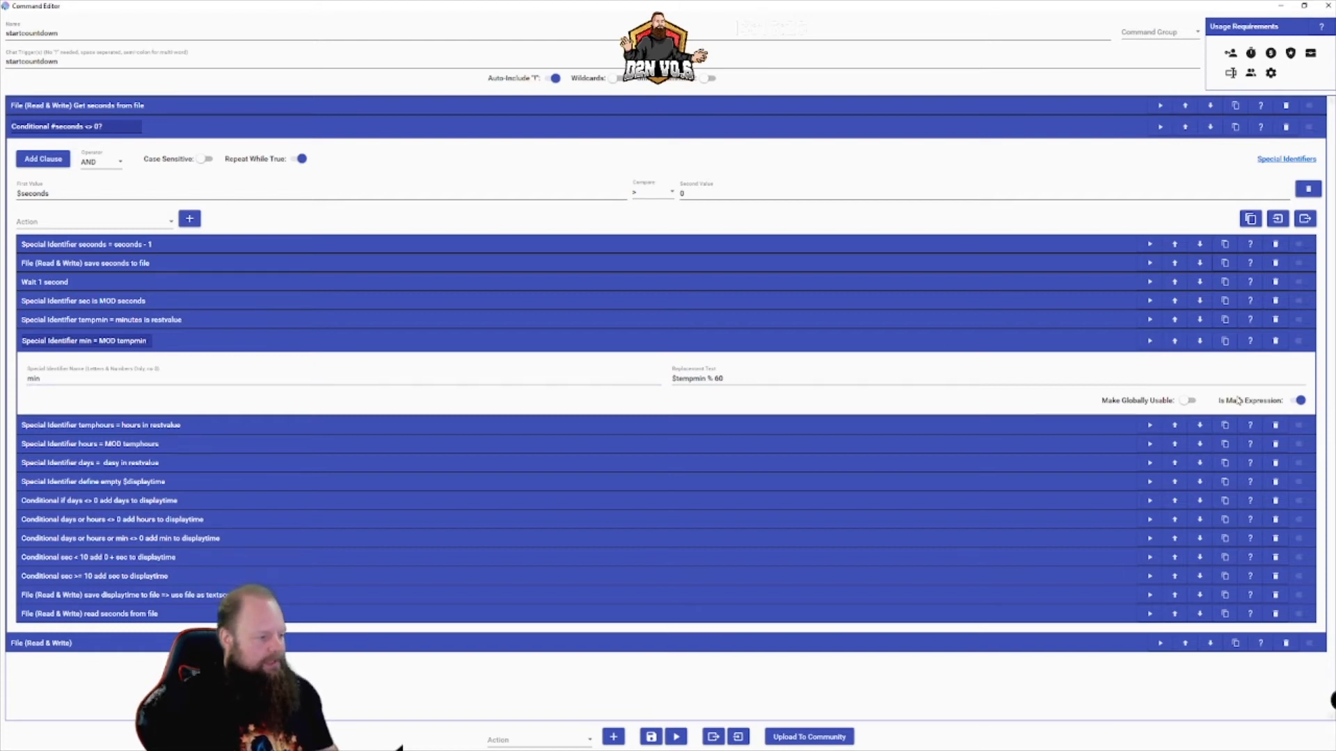
pyautogui.click(622, 425)
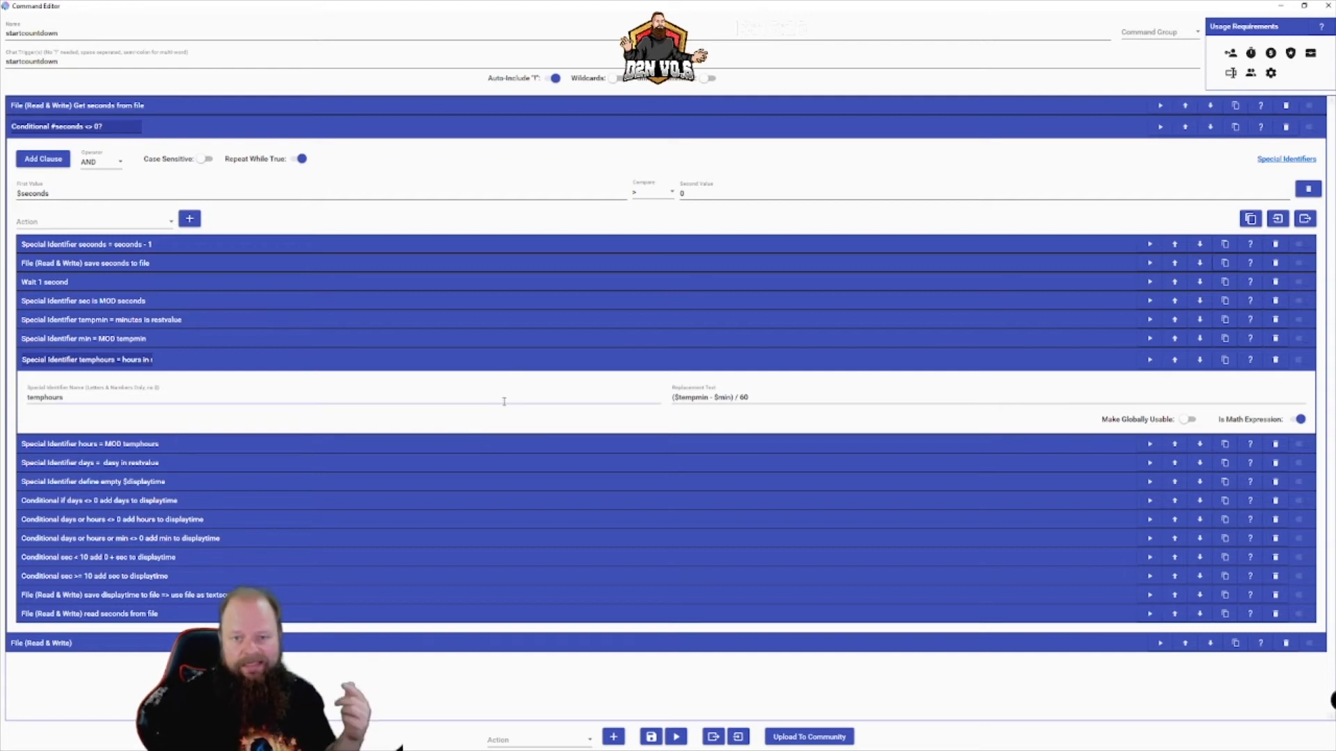
pyautogui.click(522, 445)
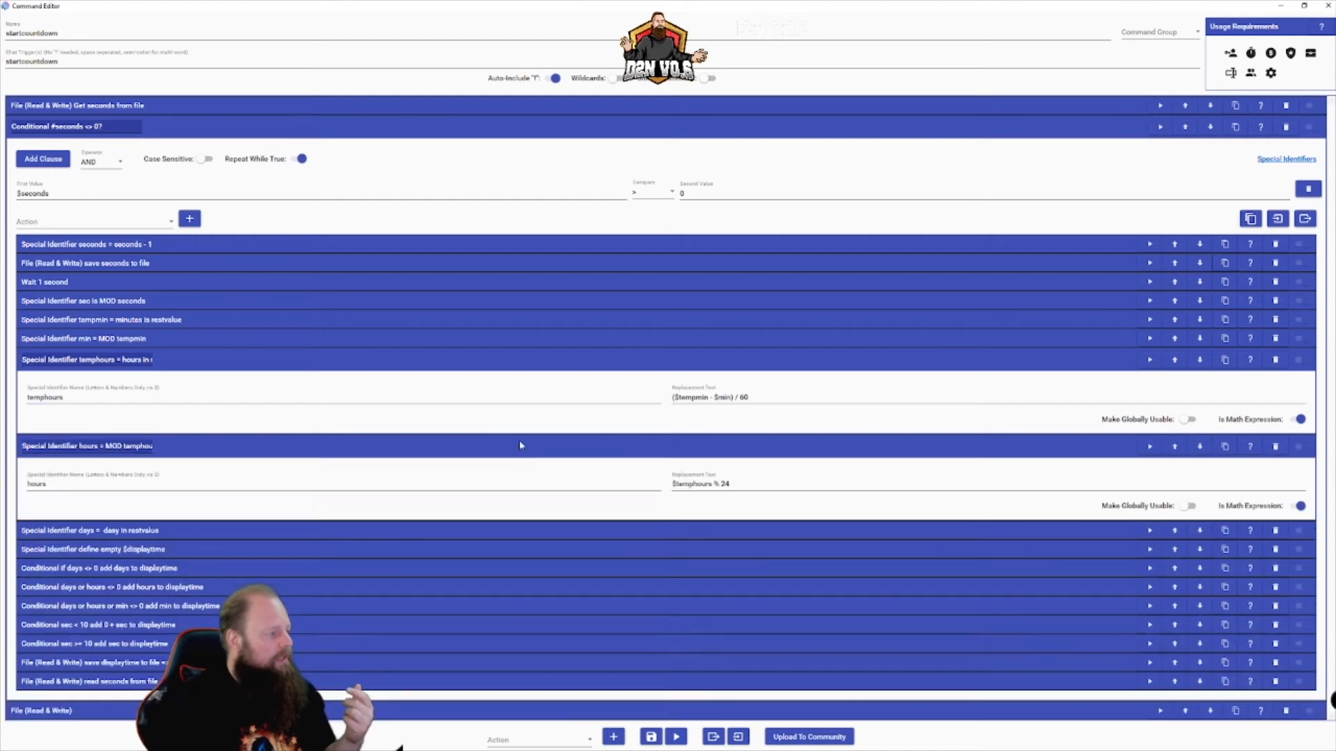
pyautogui.click(589, 370)
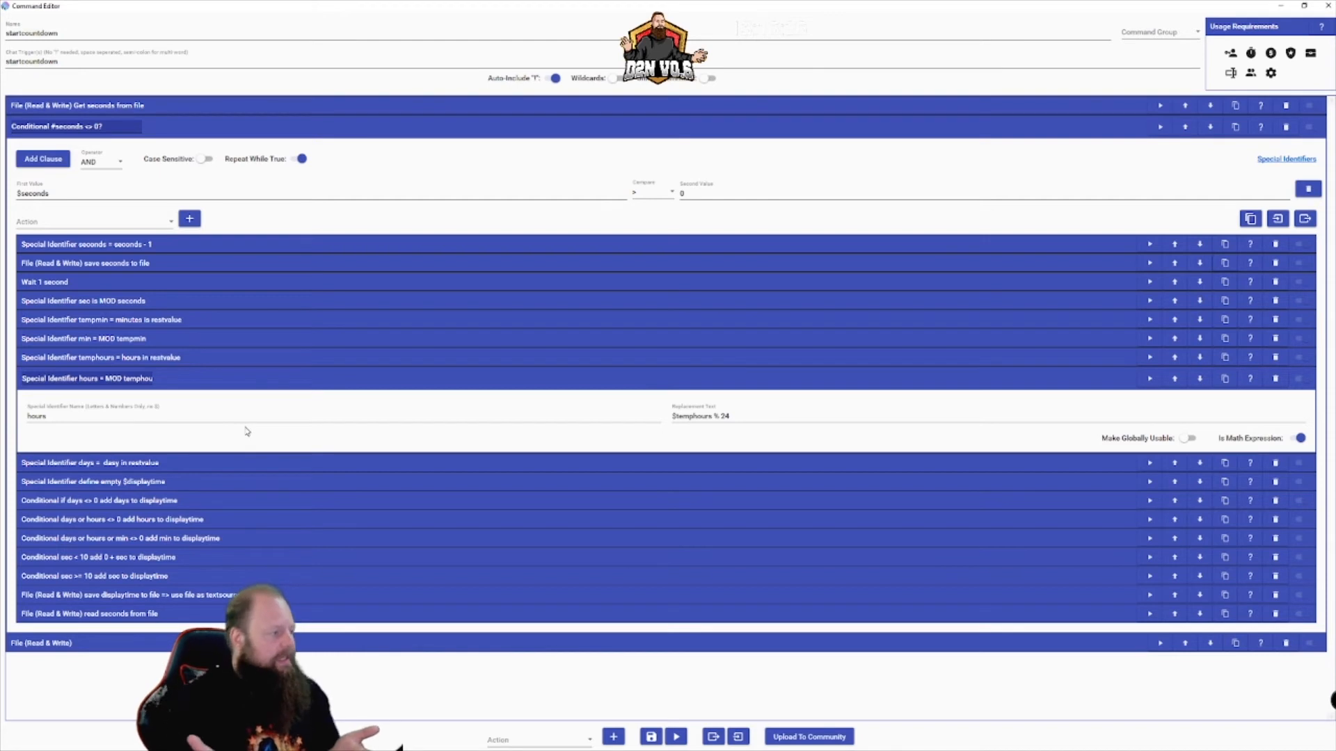
# Correct the days special identifier's replacement text to ($temphours - $hours) /24.
pyautogui.click(344, 462)
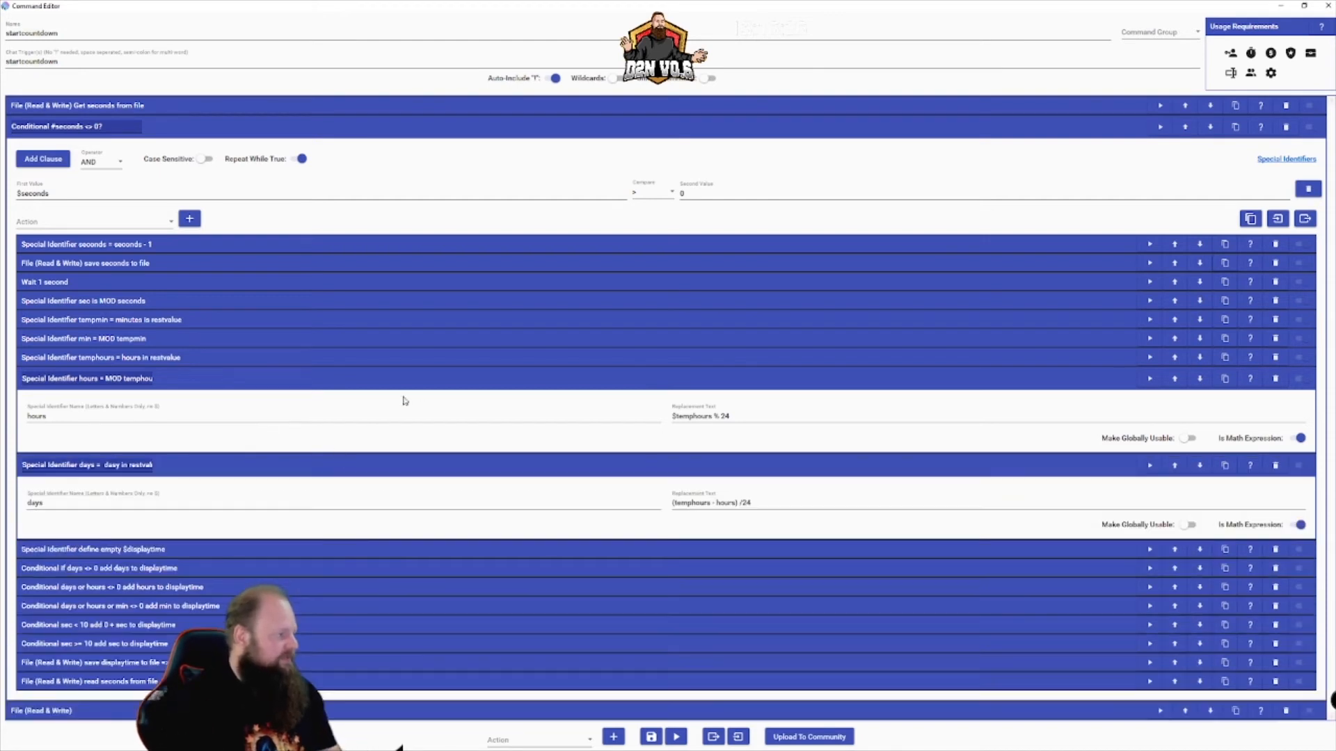
pyautogui.click(423, 387)
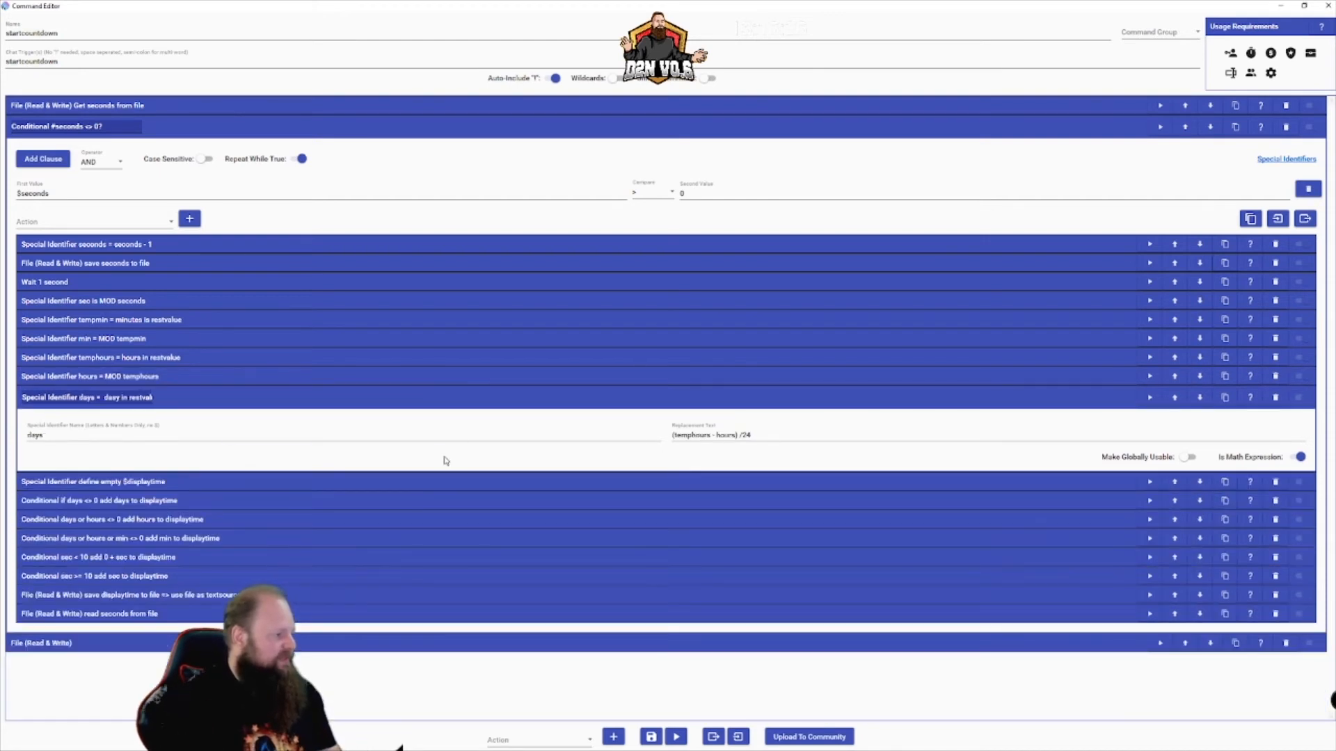
pyautogui.click(678, 437)
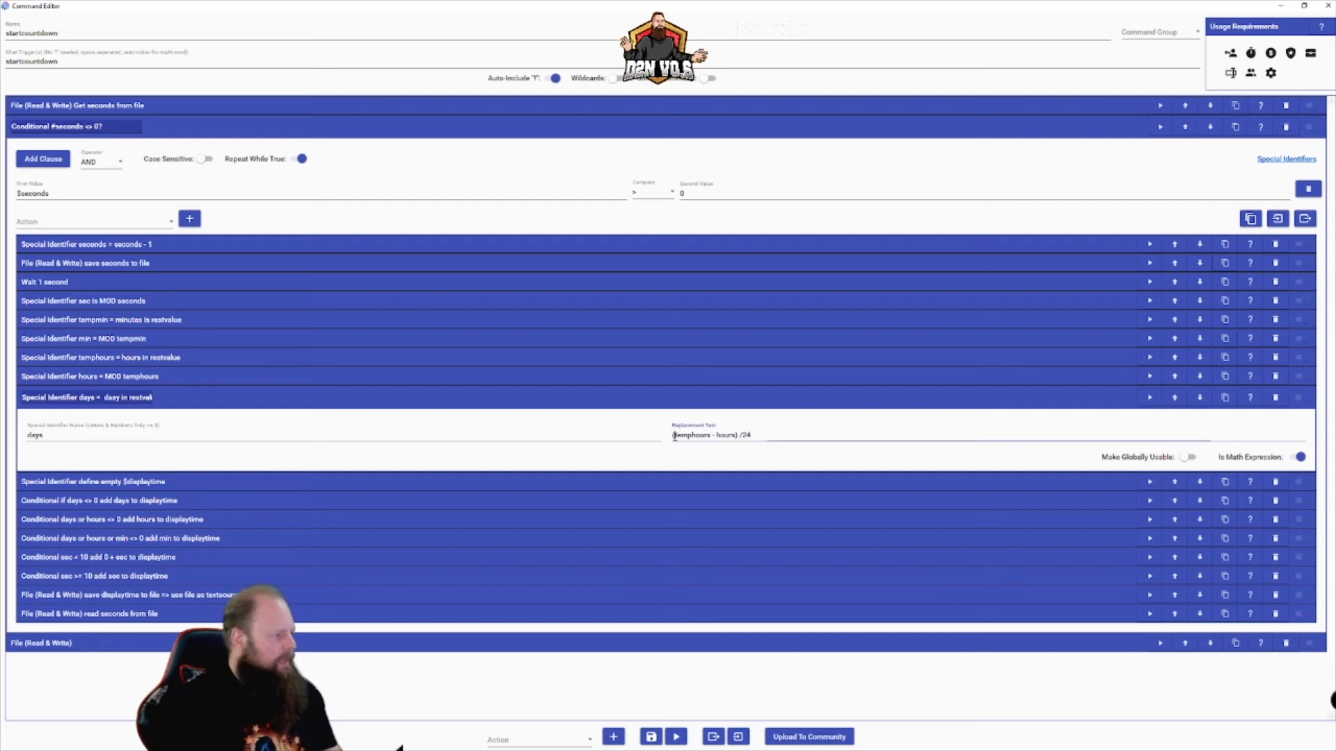
pyautogui.write('$')
pyautogui.click(721, 437)
pyautogui.write('$')
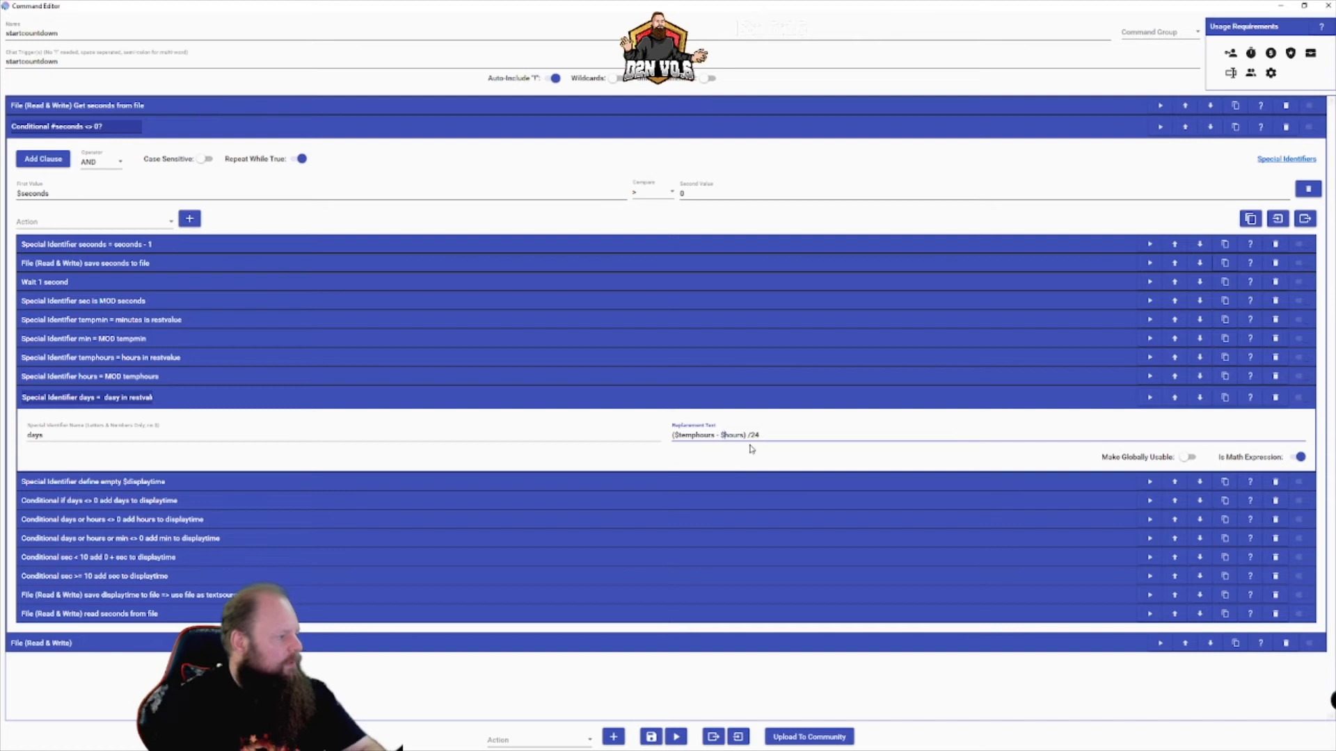
pyautogui.click(752, 449)
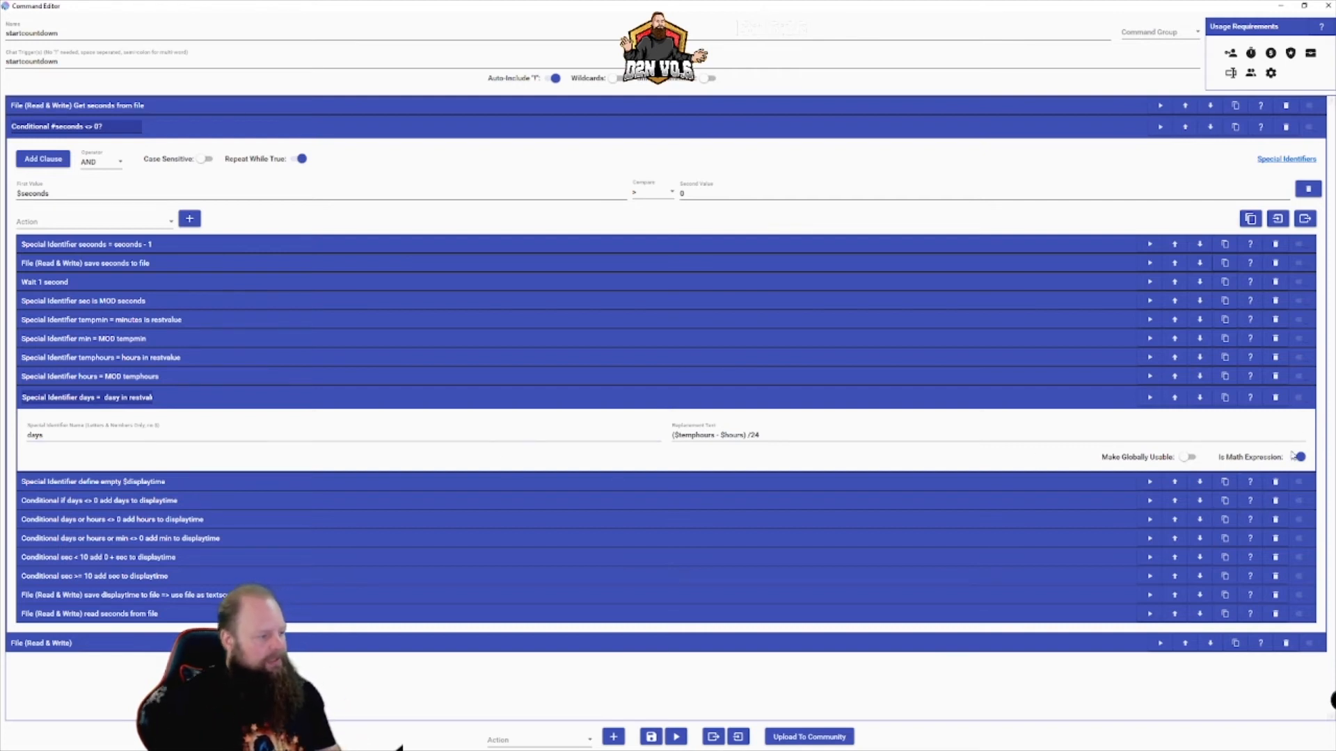
pyautogui.click(486, 401)
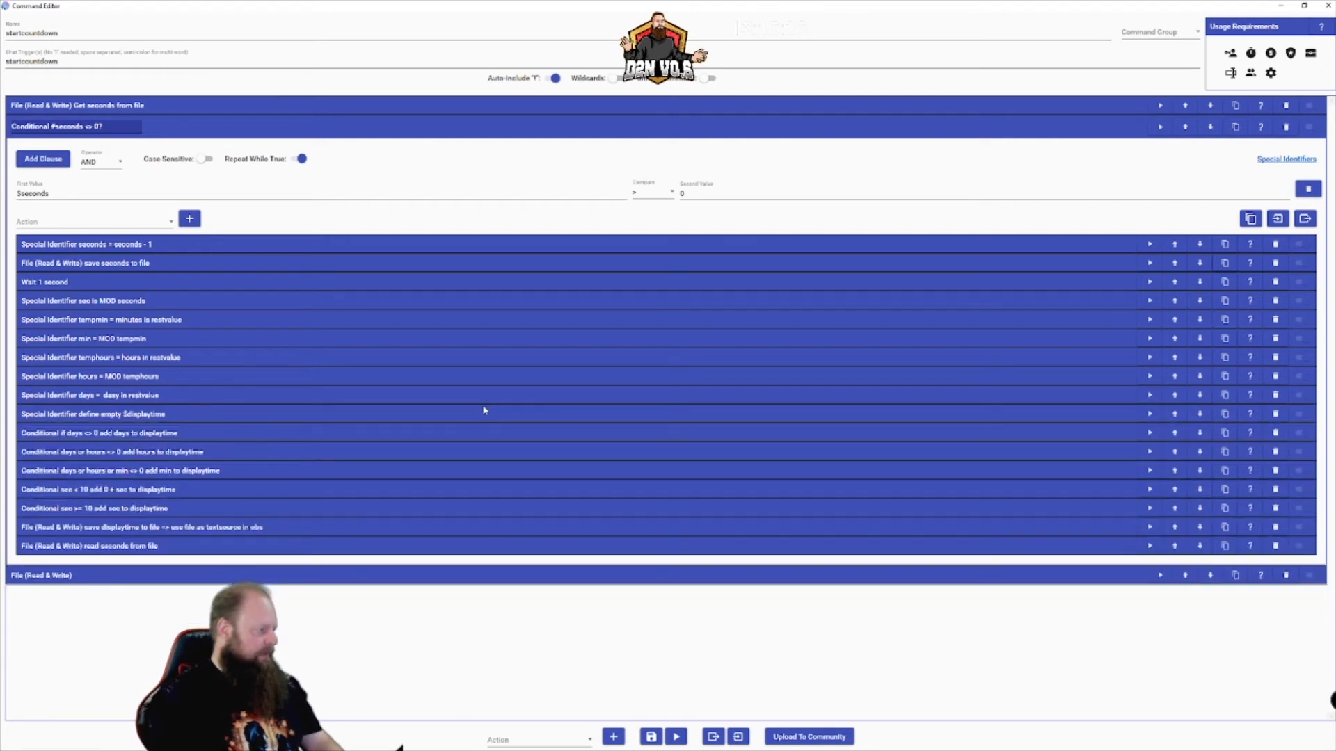
# Examine the displaytime definition and the conditional that adds days to it, including its nested special identifier's replacement text.
pyautogui.click(486, 418)
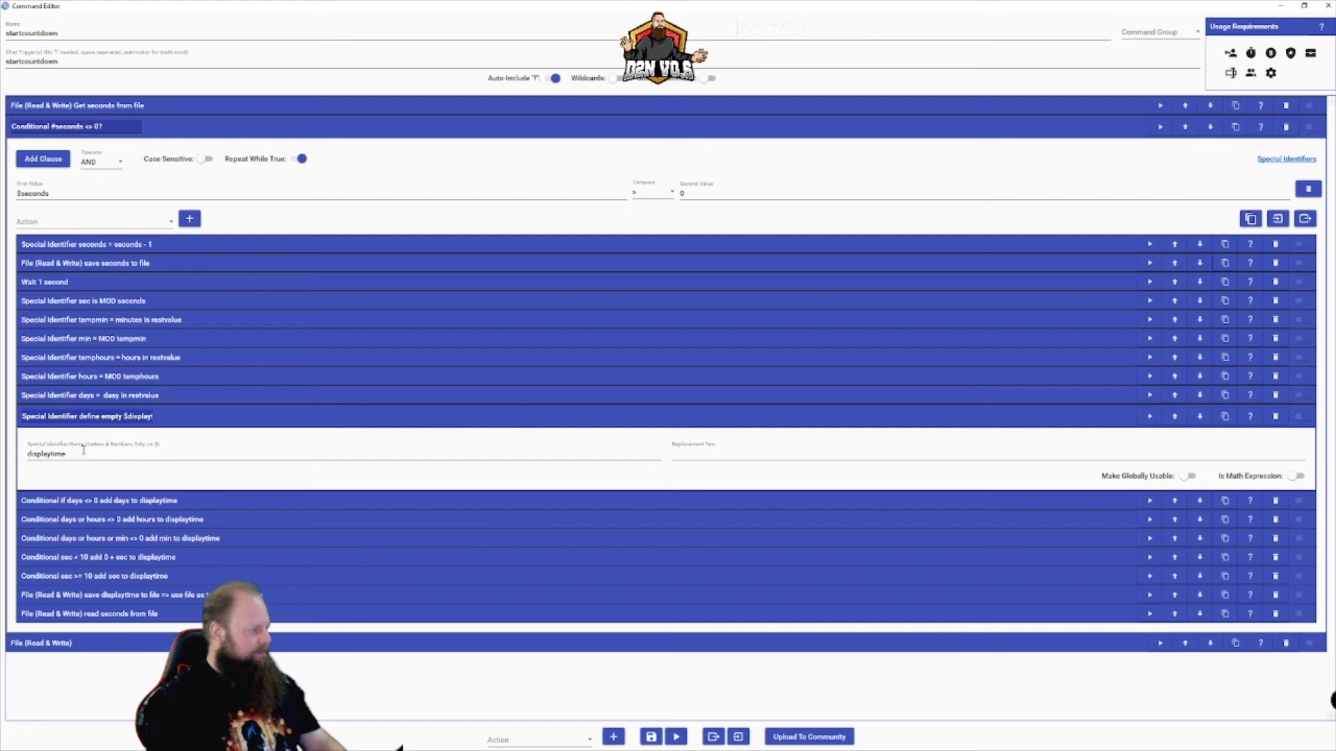
pyautogui.click(692, 459)
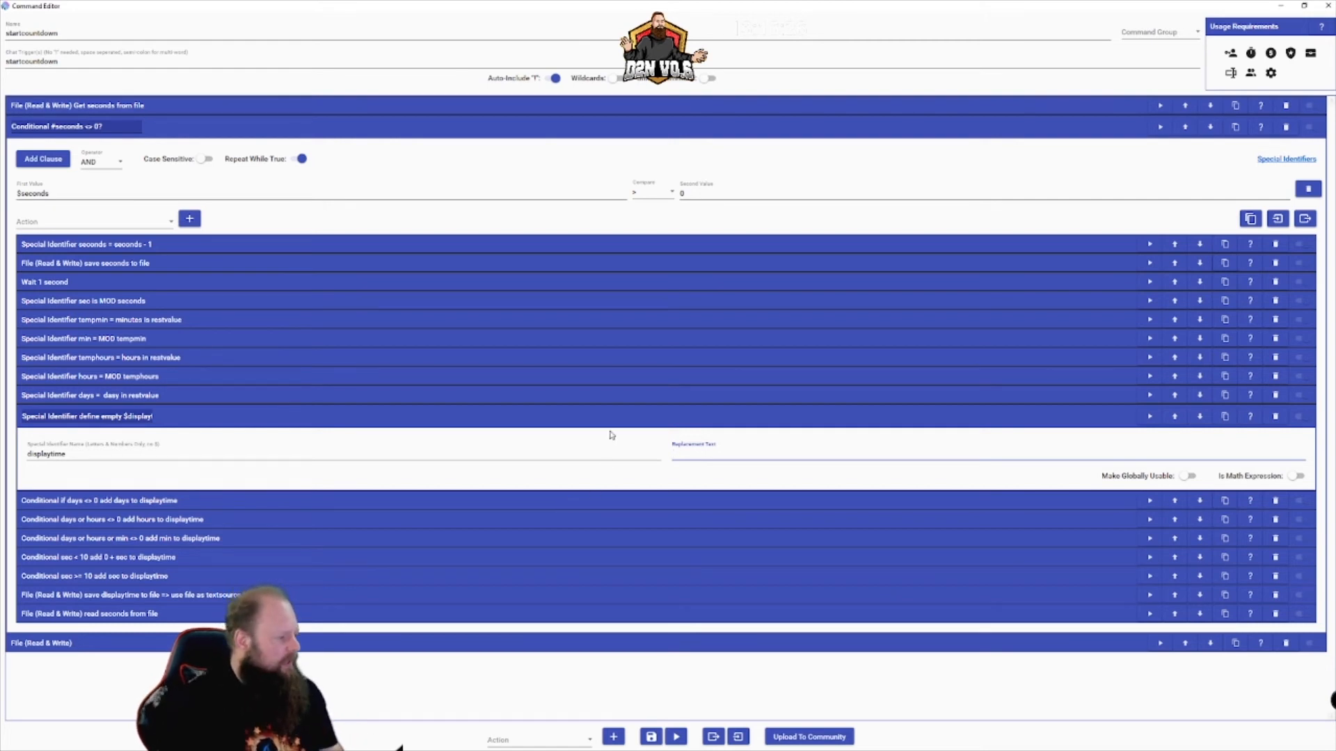
pyautogui.click(622, 502)
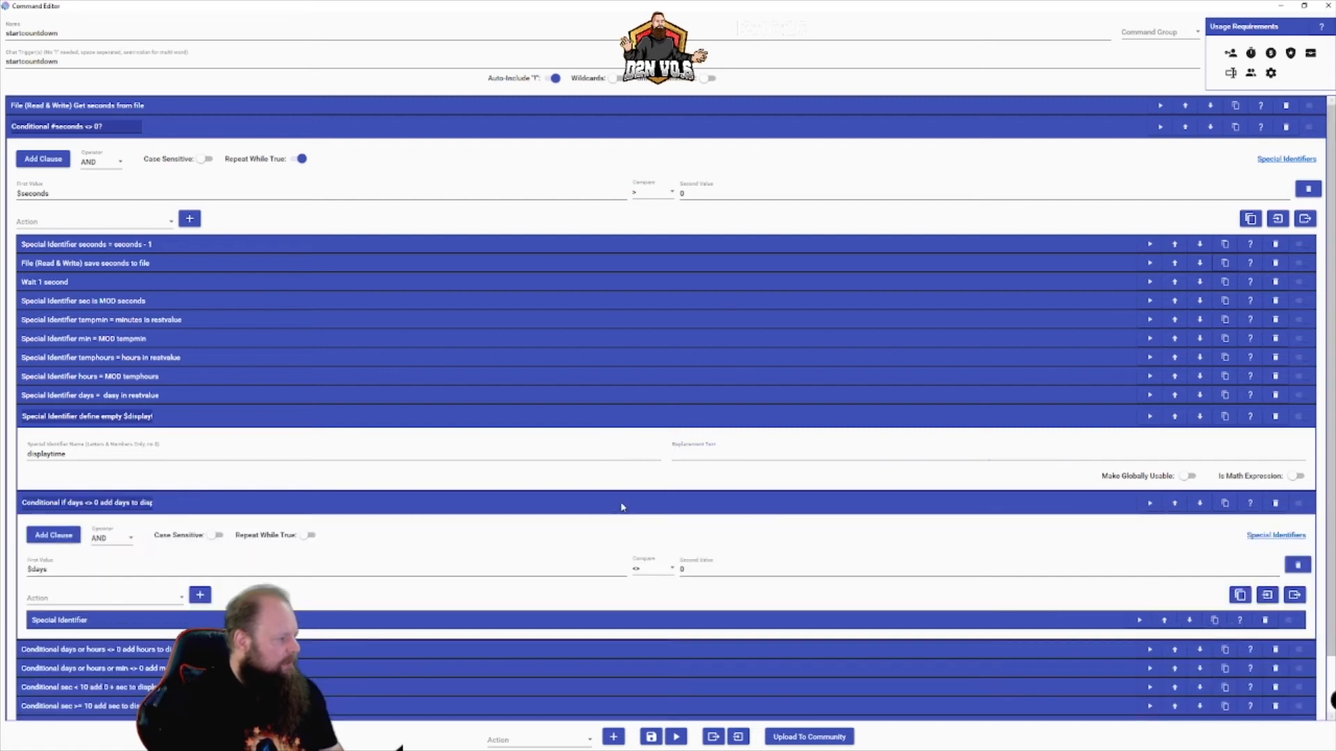
pyautogui.click(639, 419)
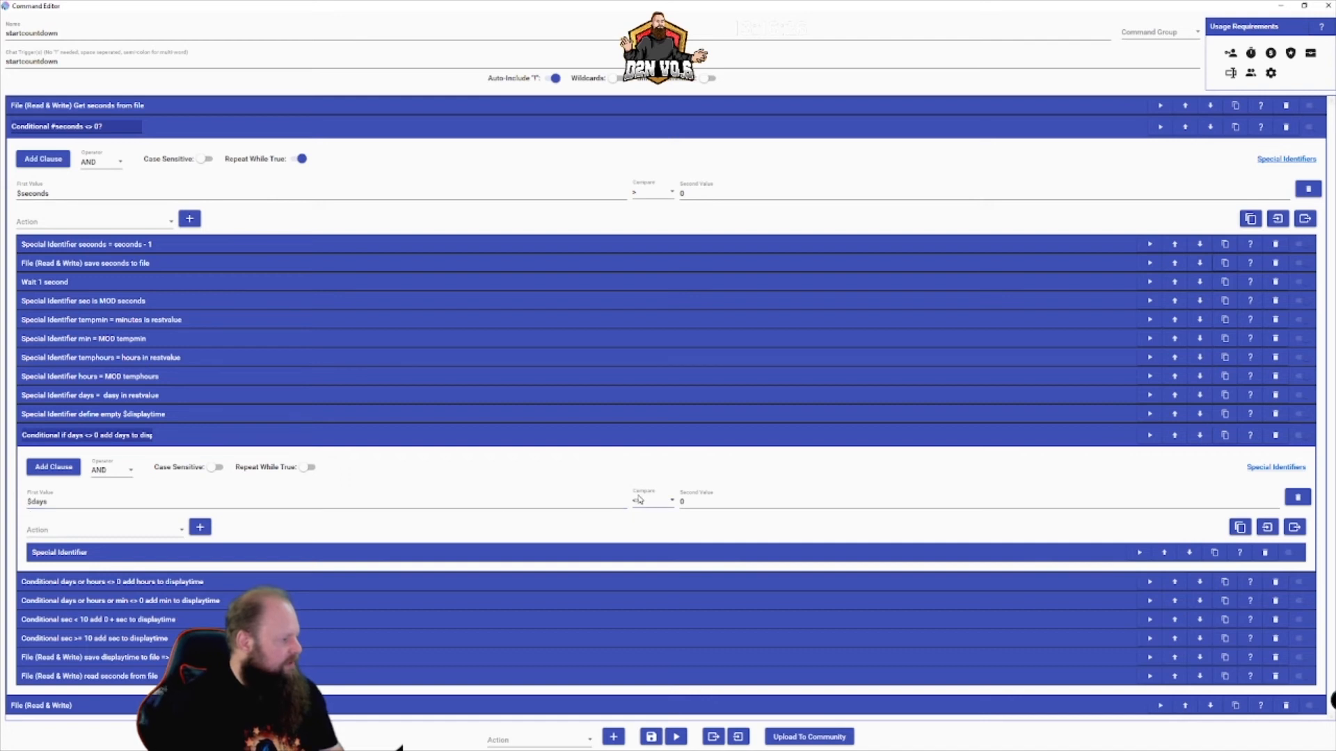
pyautogui.click(690, 500)
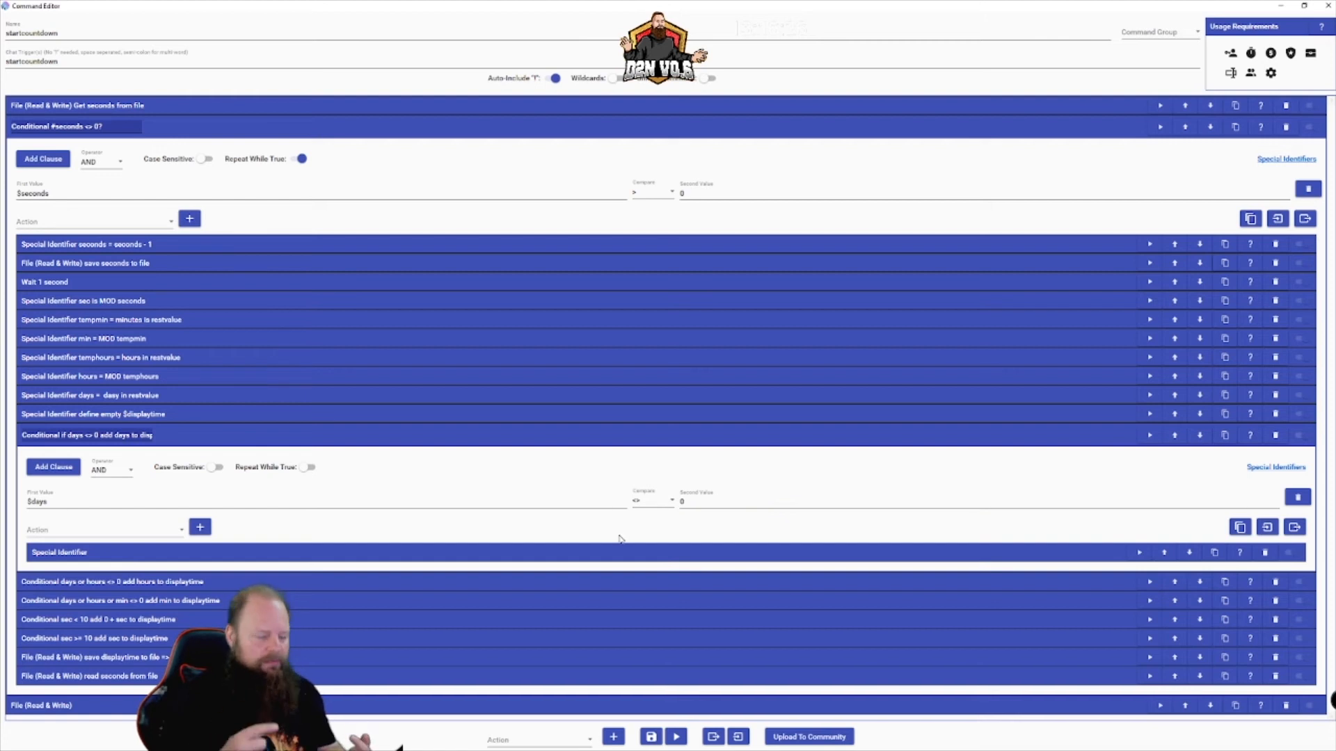
pyautogui.click(495, 553)
pyautogui.scroll(-1, 492, 518)
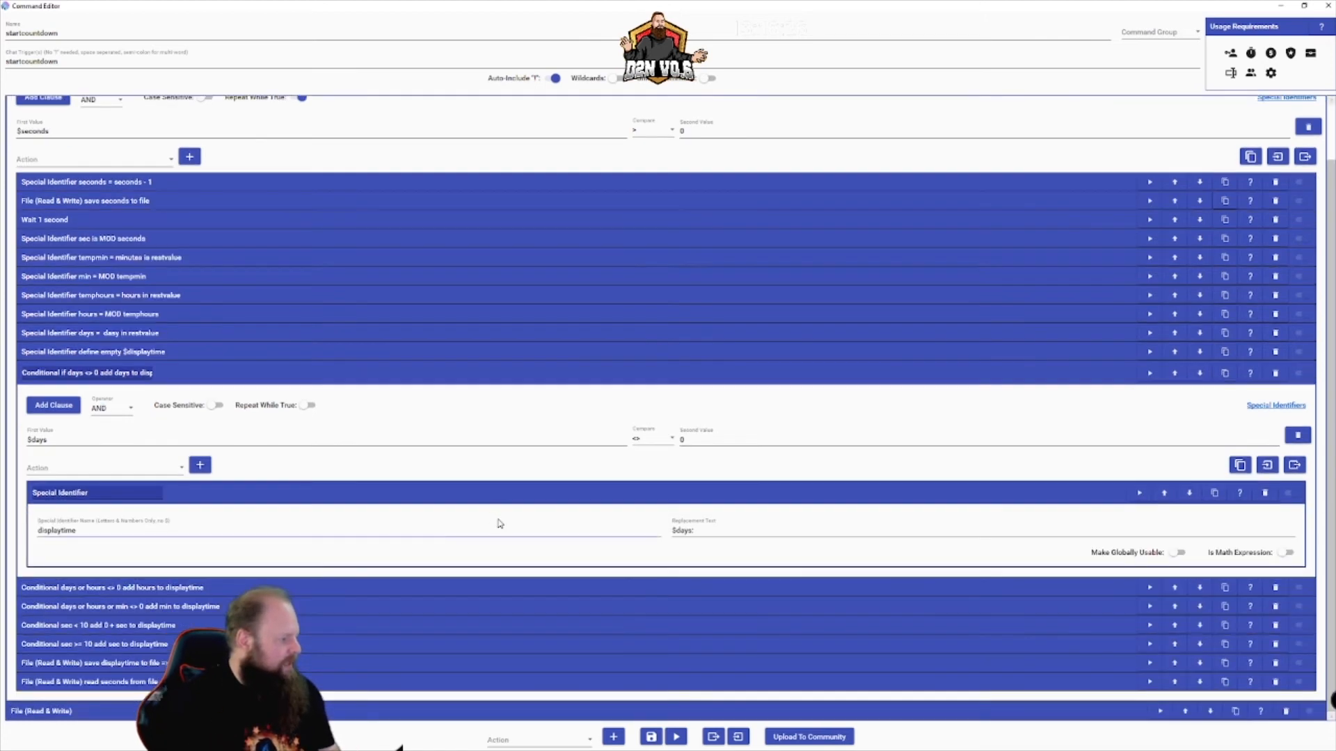
pyautogui.click(691, 529)
pyautogui.write(':')
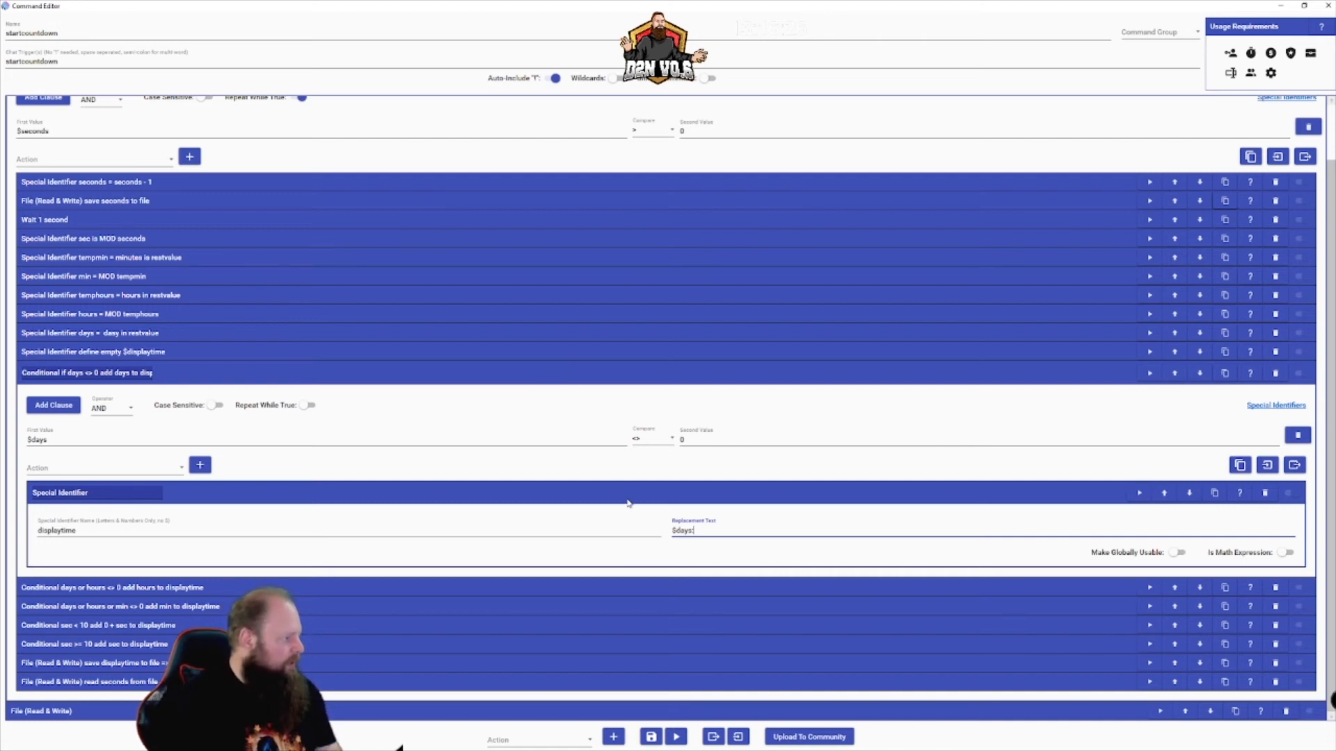
# Examine the clauses of the conditional that adds hours to displaytime and the replacement text of its nested special identifier.
pyautogui.click(641, 588)
pyautogui.click(597, 376)
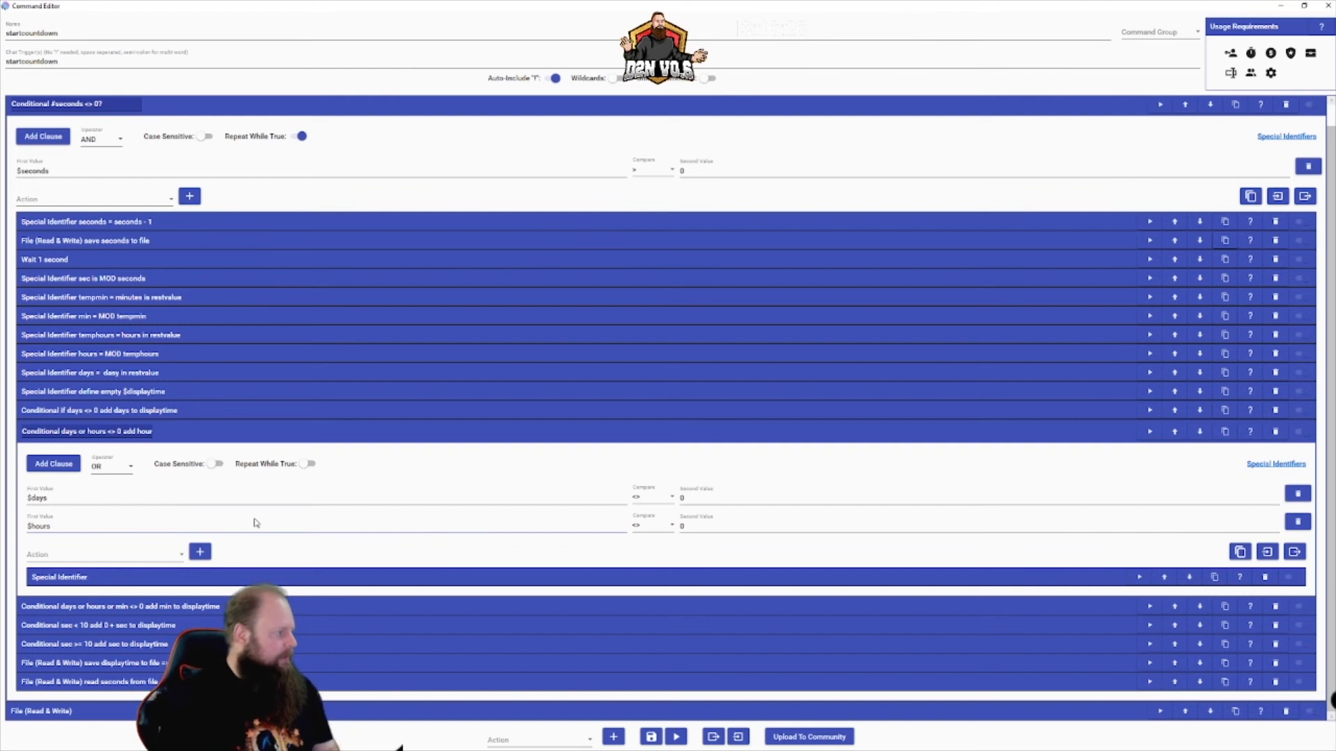
pyautogui.click(601, 577)
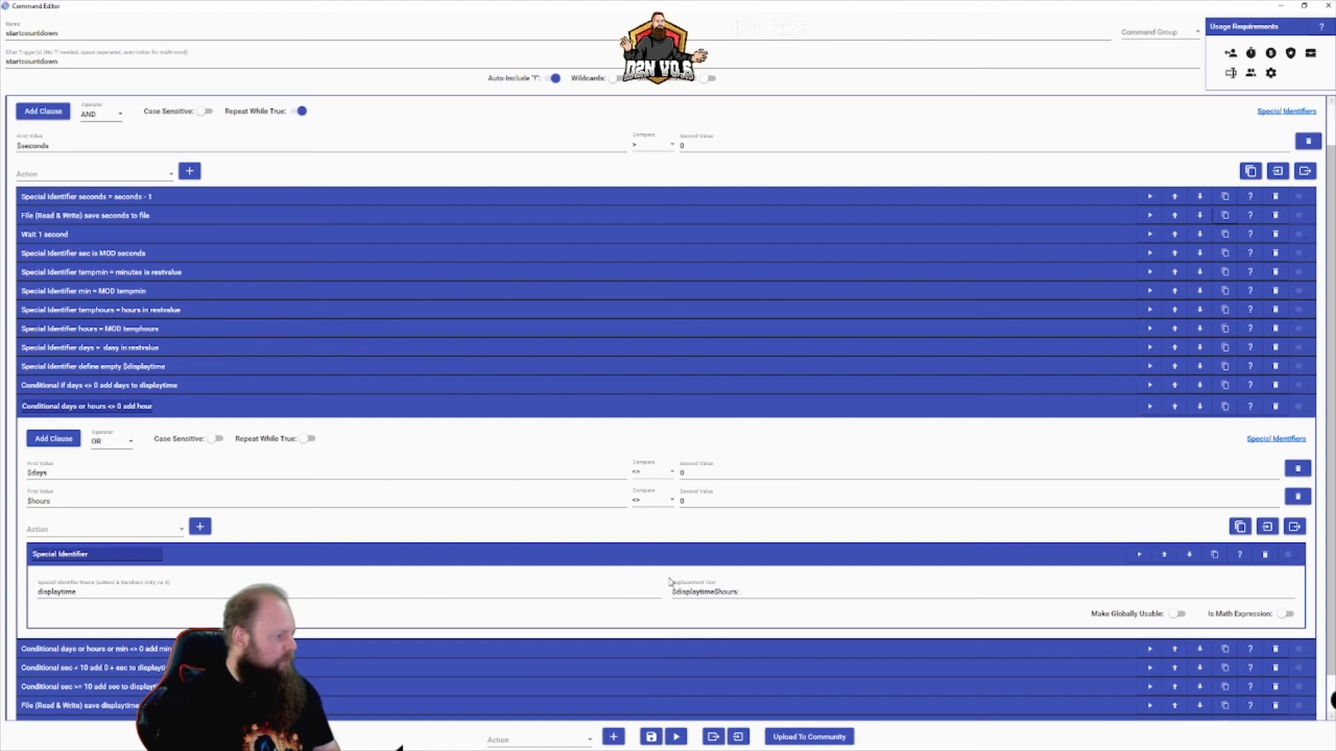
pyautogui.click(739, 592)
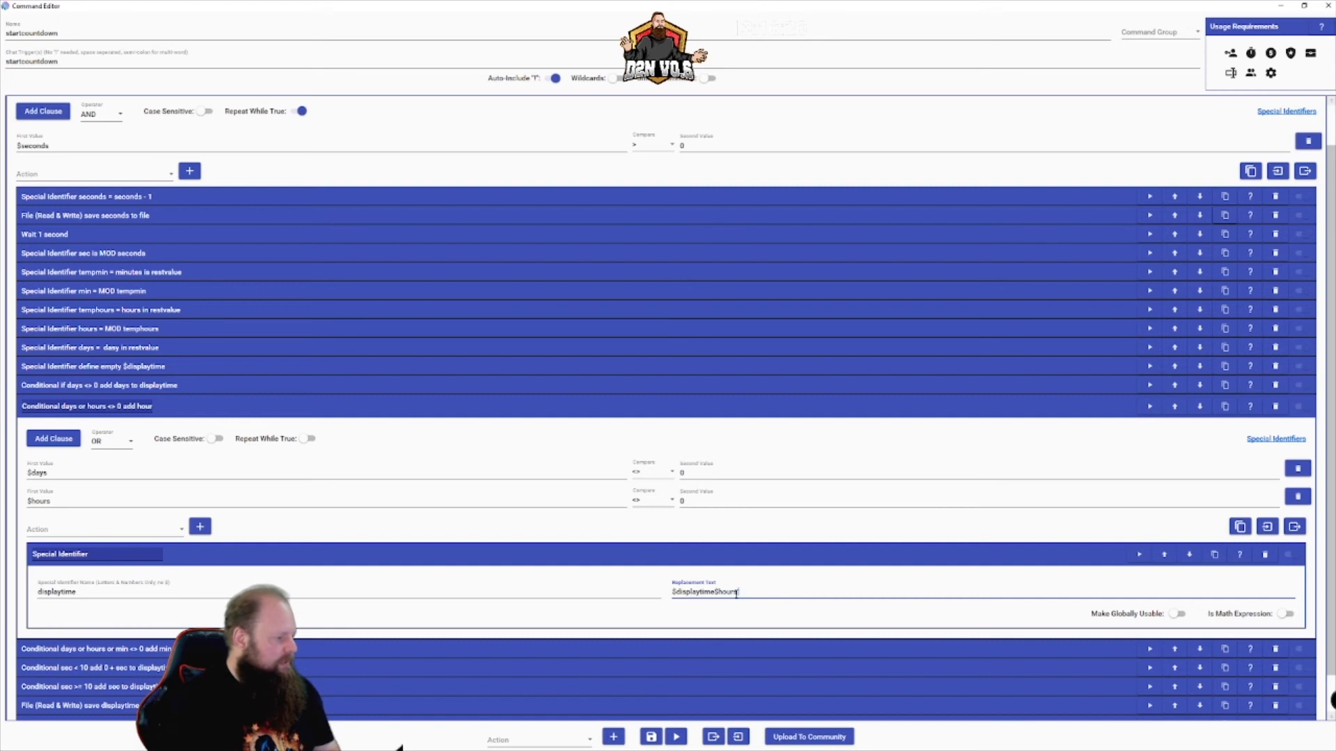
pyautogui.click(740, 610)
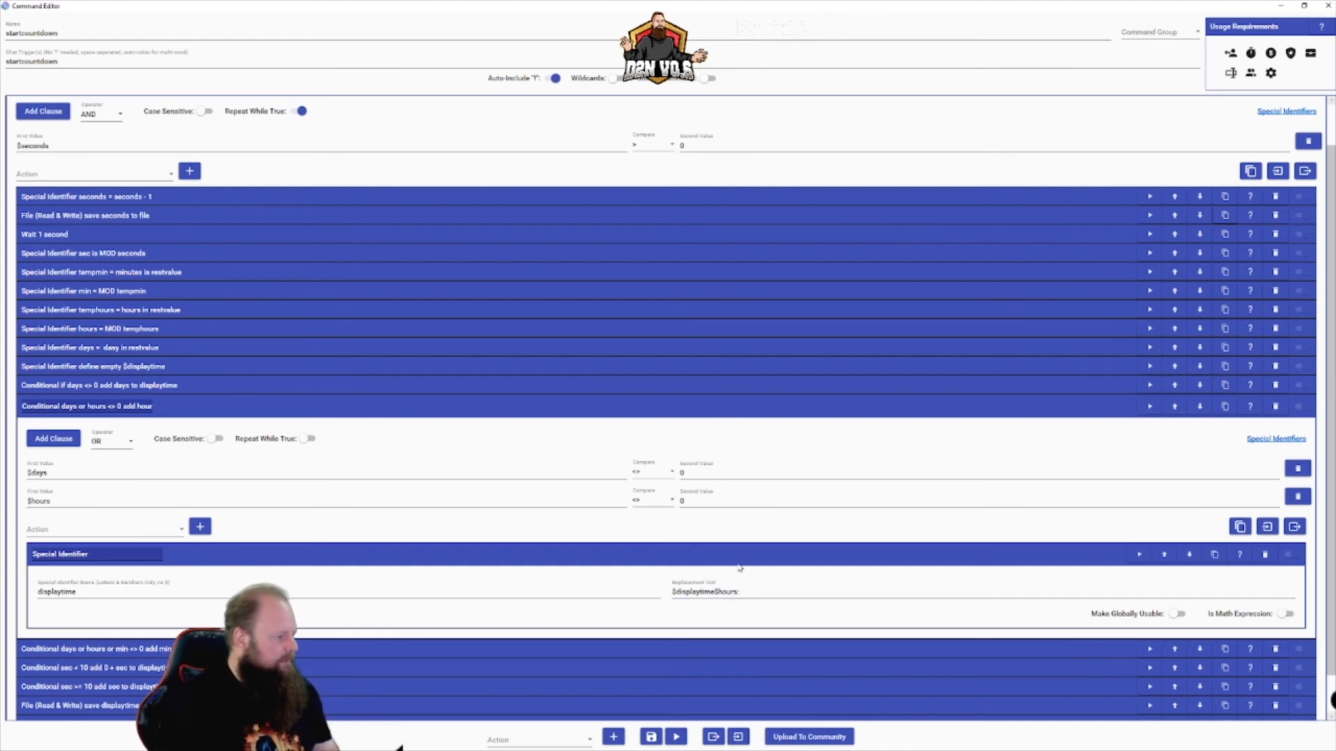
pyautogui.scroll(-1, 736, 568)
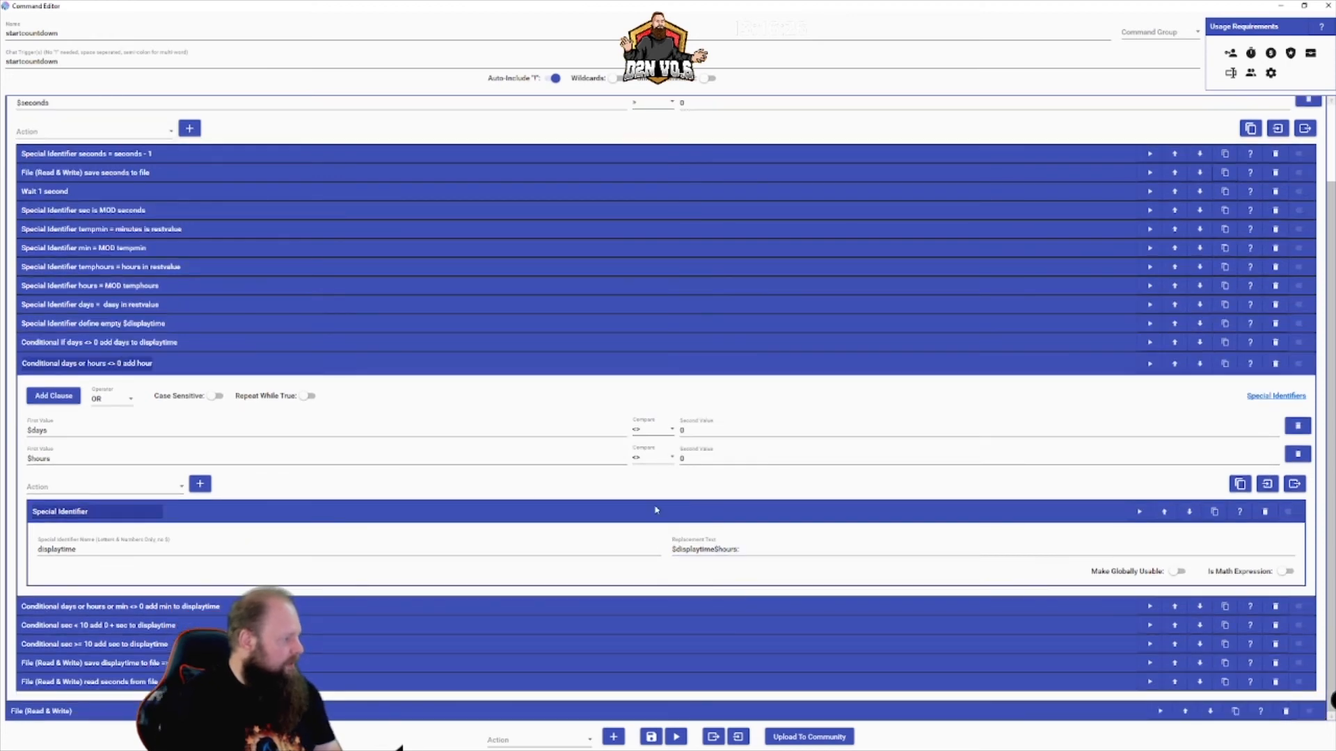
# Examine the clauses of the conditional that adds minutes to displaytime.
pyautogui.click(678, 364)
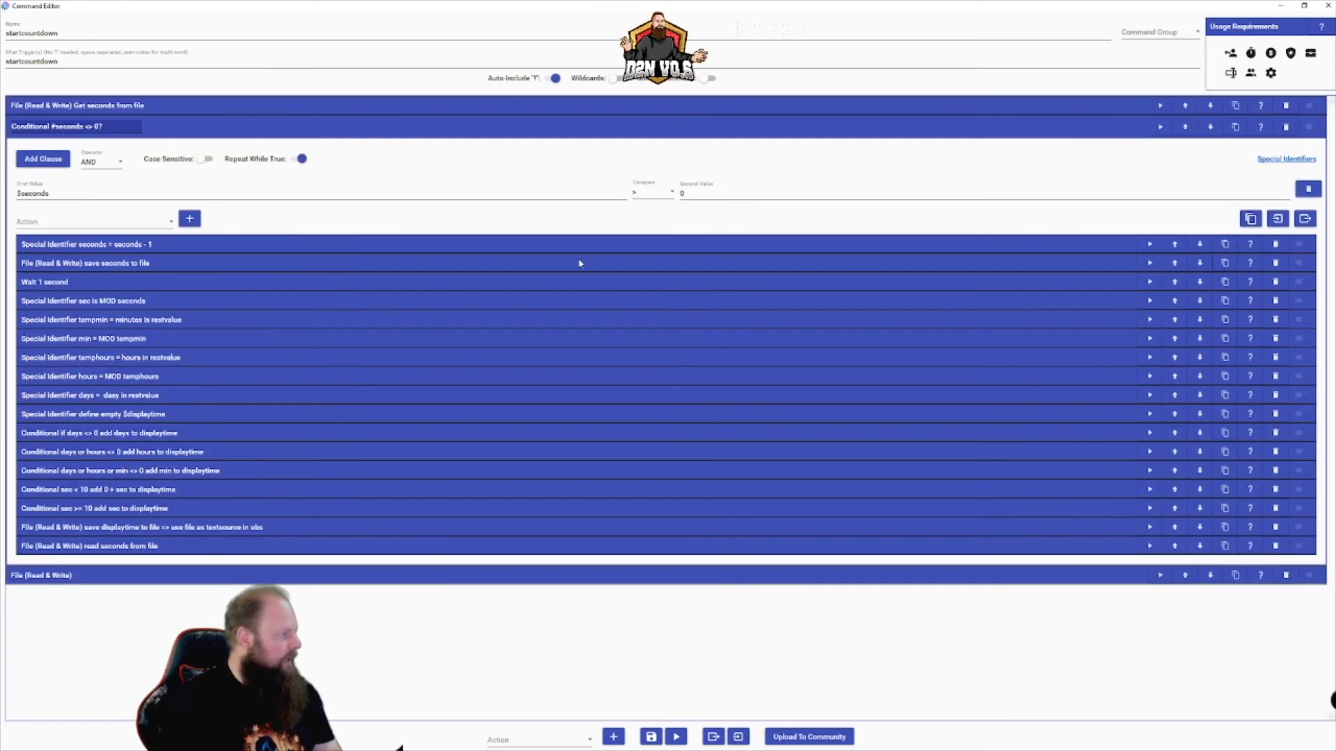
pyautogui.click(562, 472)
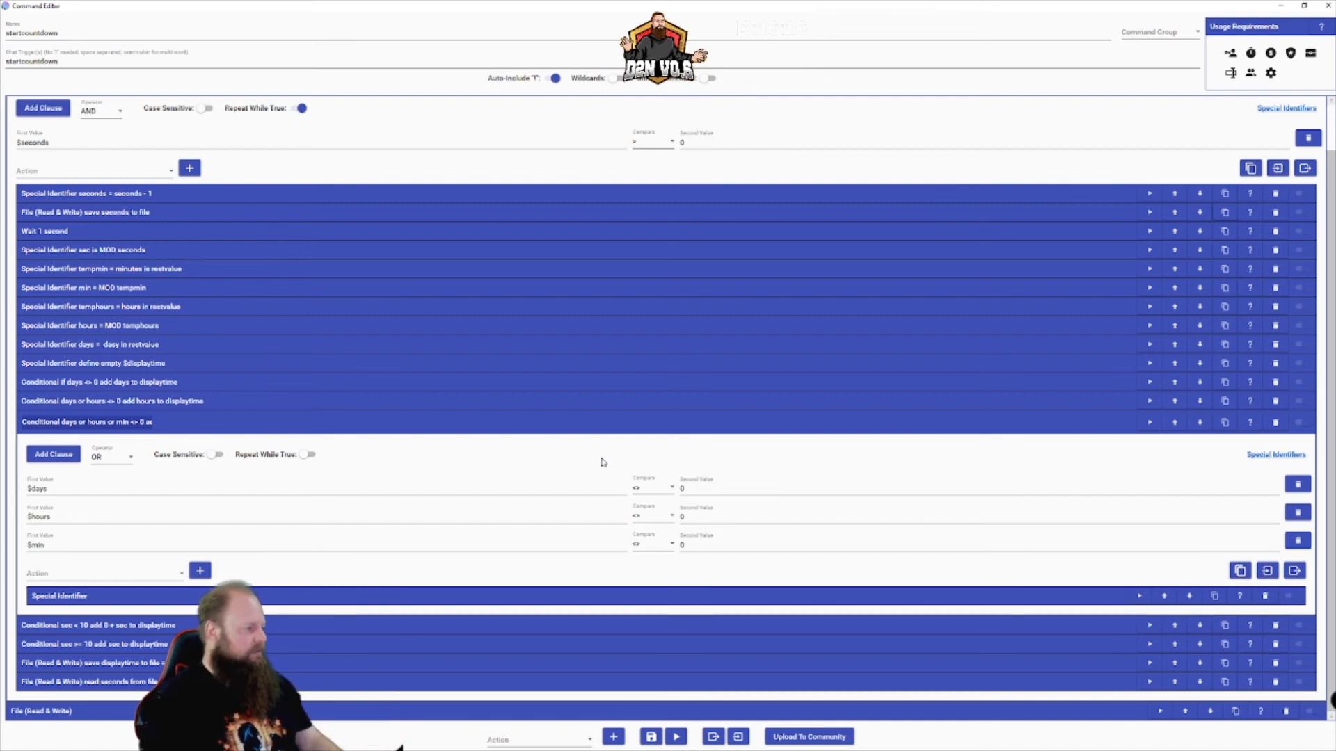
pyautogui.click(607, 424)
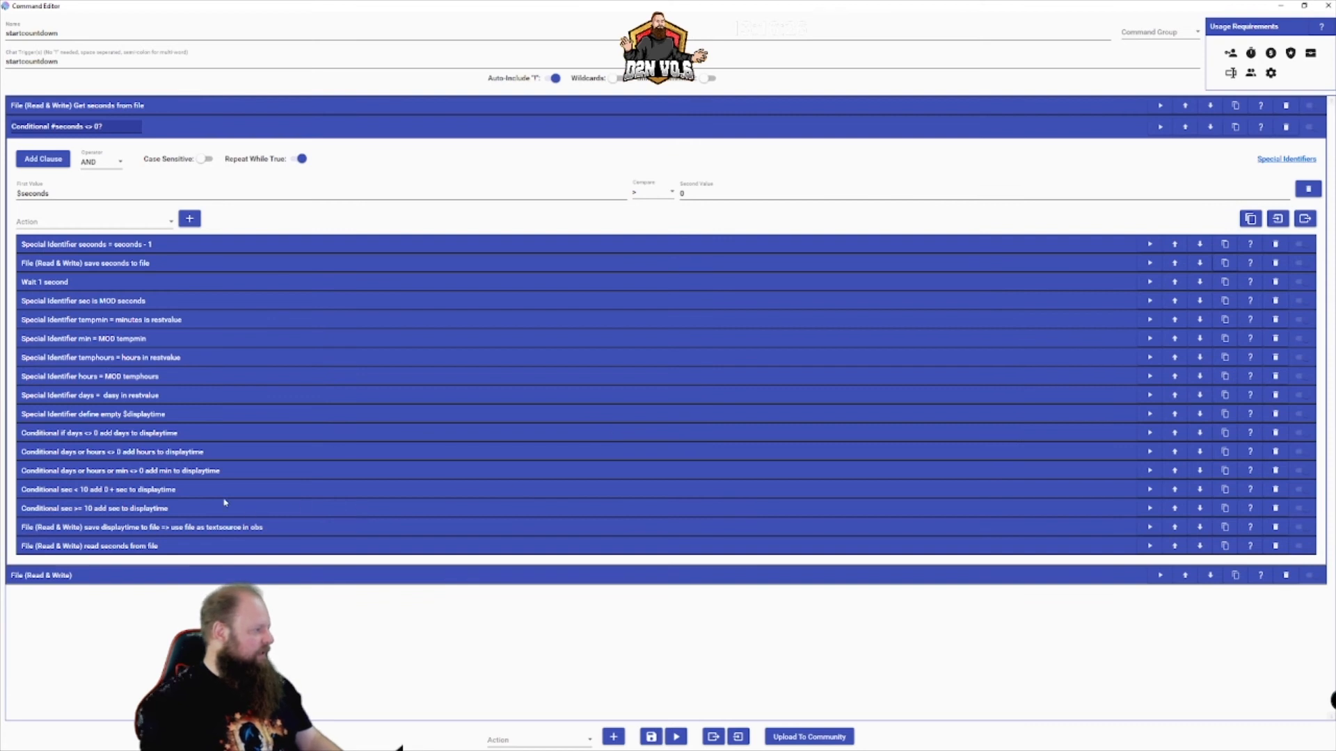
# Examine the two conditionals that add seconds below 10 and from 10 upwards to displaytime, including their nested replacement texts.
pyautogui.click(260, 491)
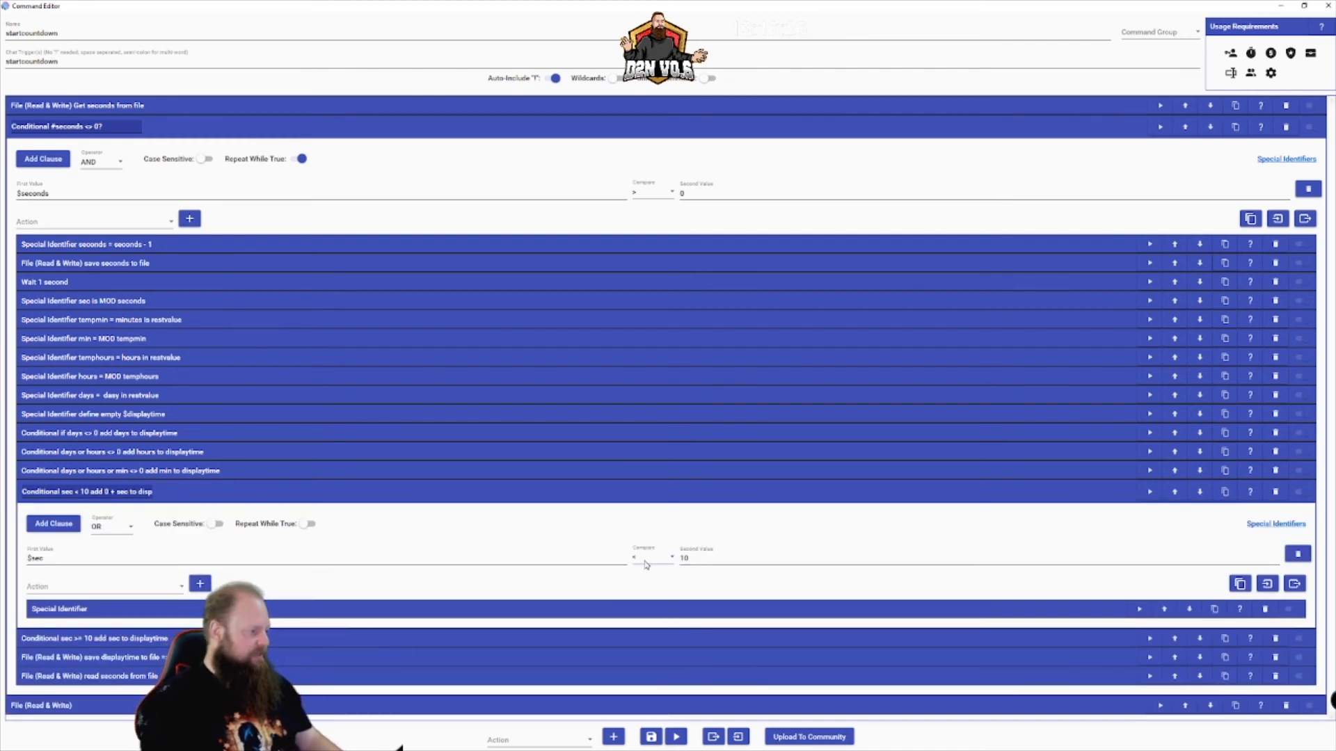
pyautogui.click(674, 610)
pyautogui.scroll(-1, 672, 599)
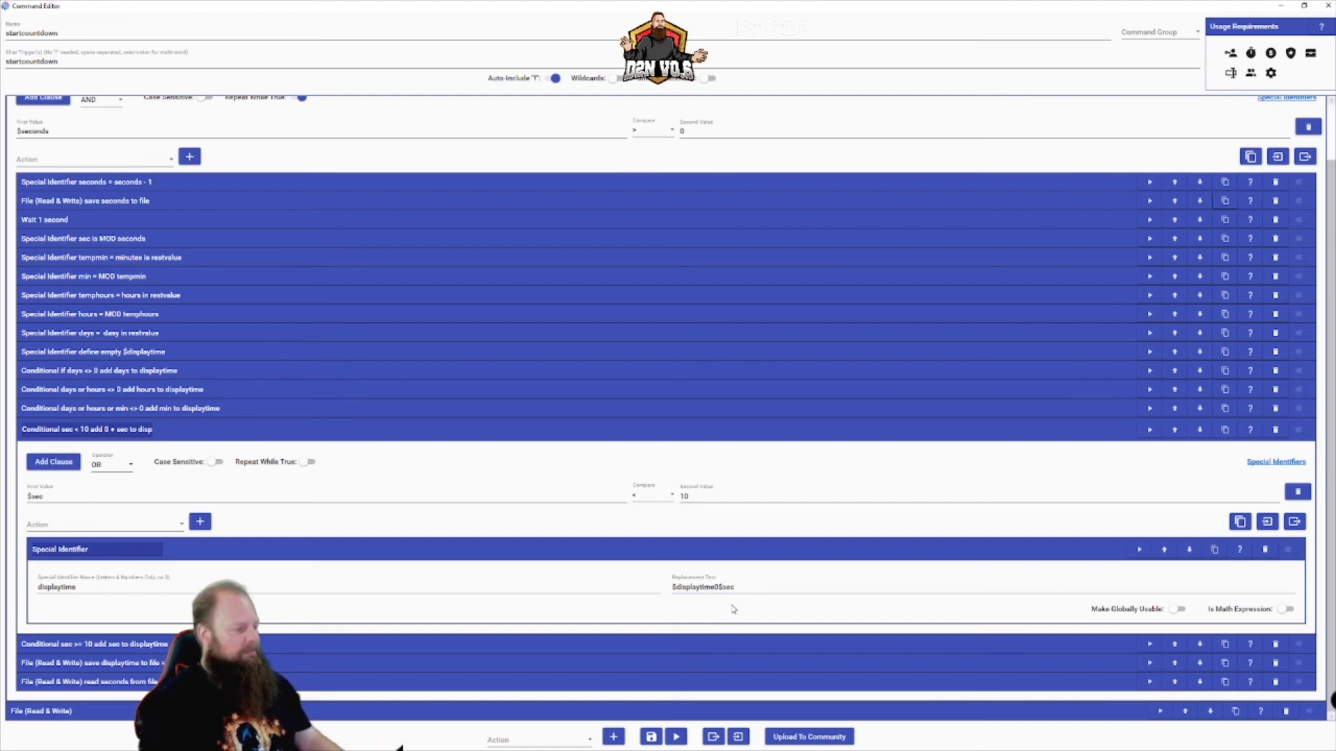
pyautogui.click(736, 643)
pyautogui.scroll(-3, 750, 592)
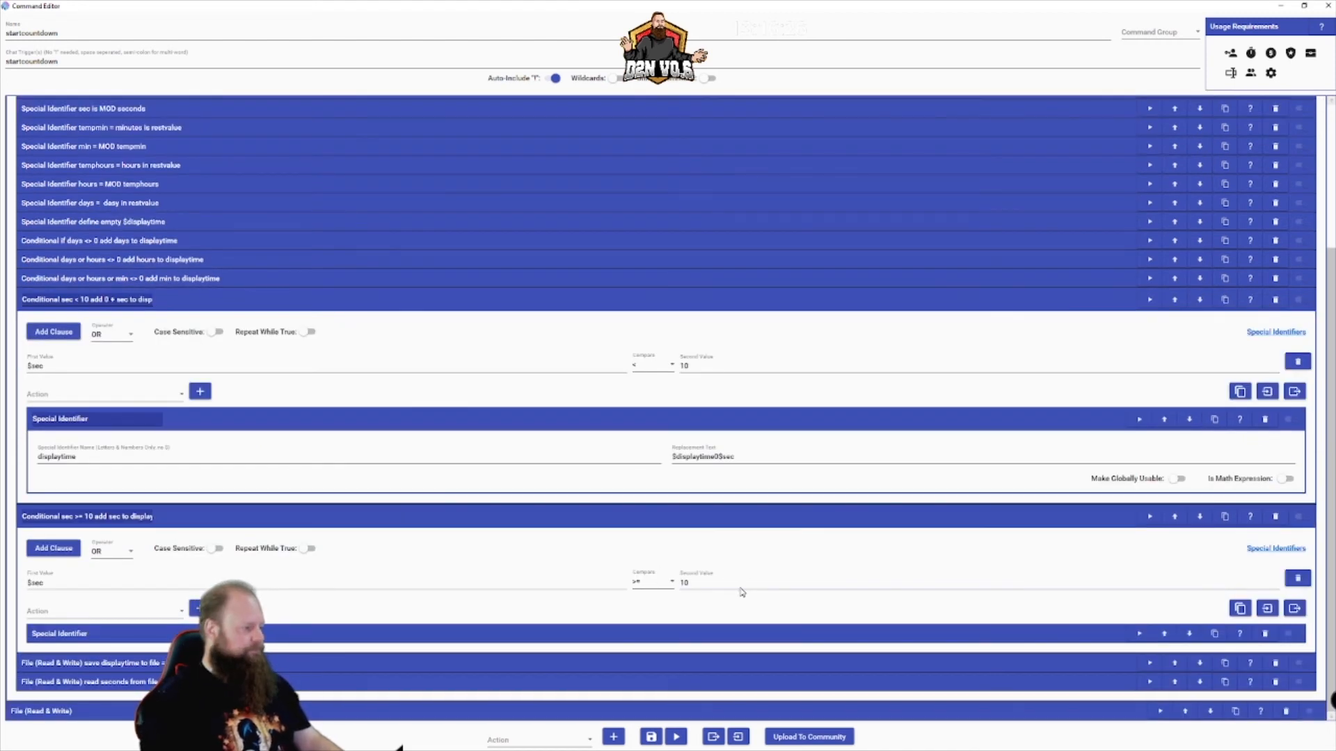
pyautogui.click(756, 635)
pyautogui.scroll(-2, 762, 636)
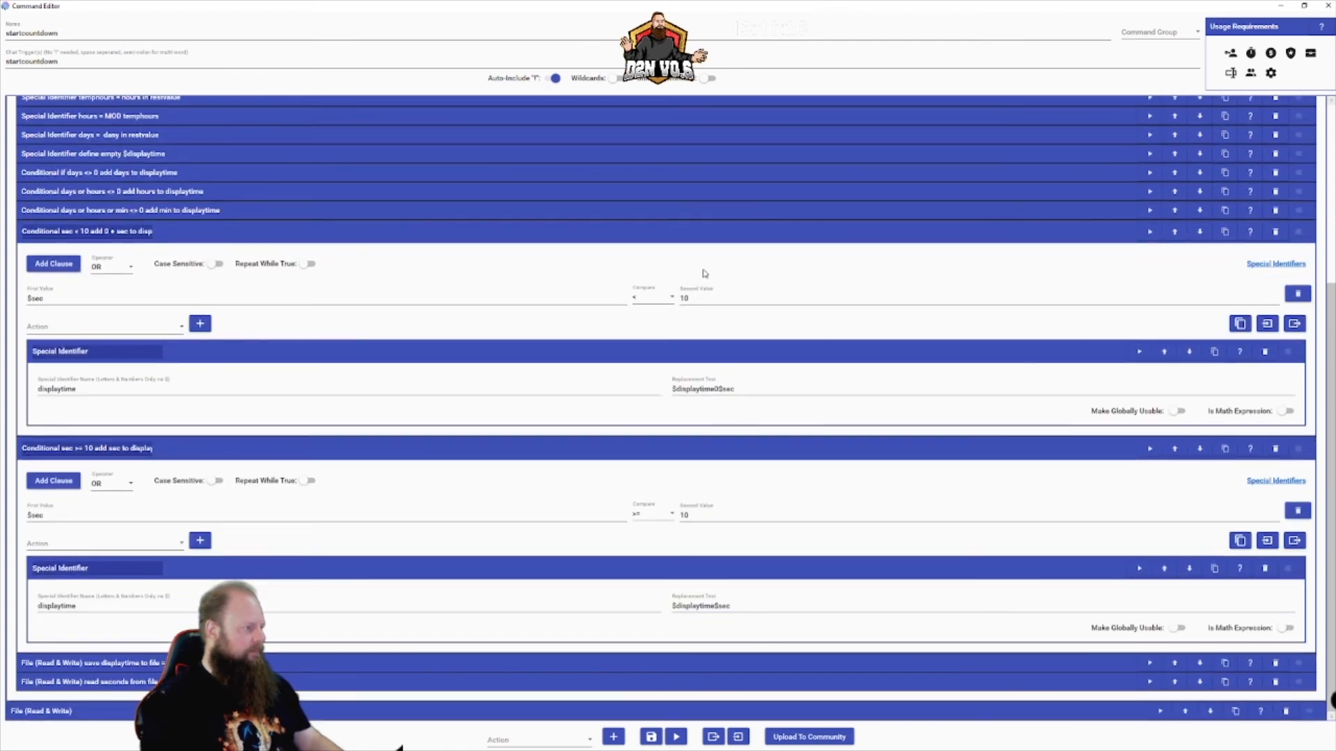
pyautogui.click(698, 231)
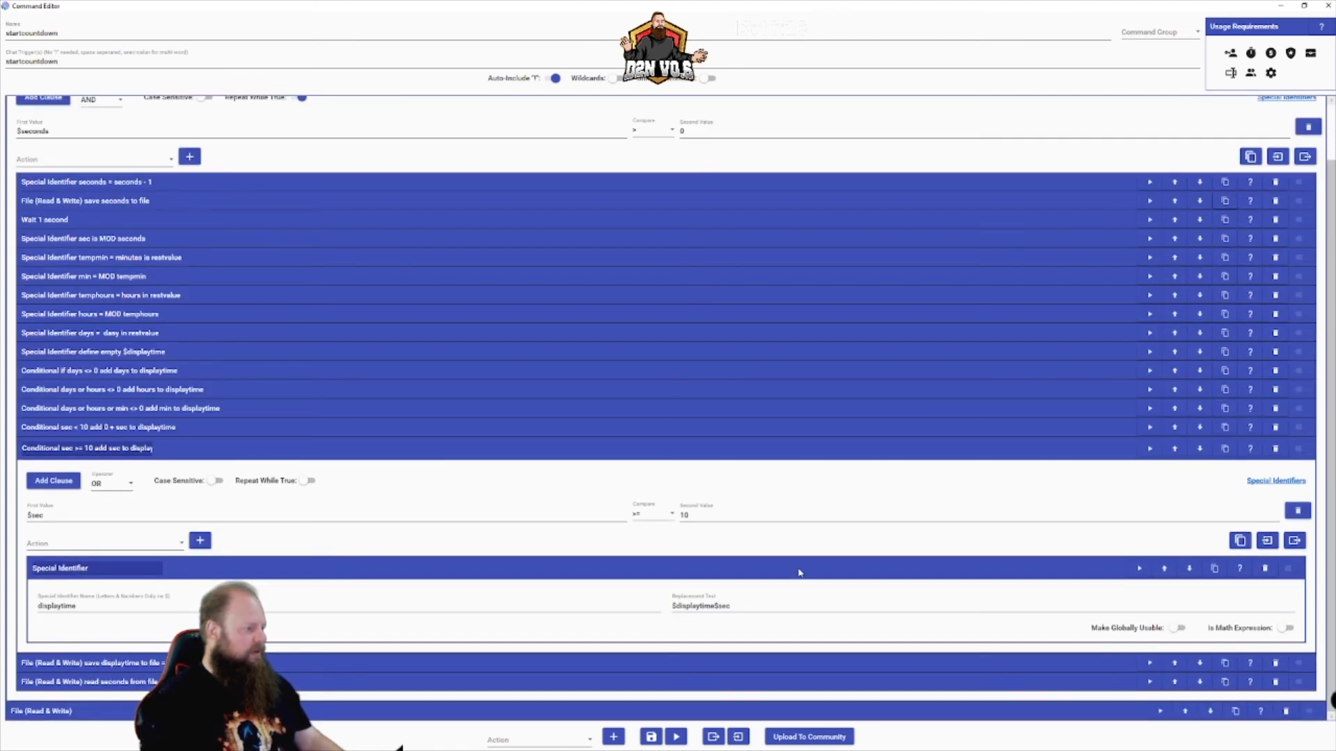
pyautogui.click(784, 448)
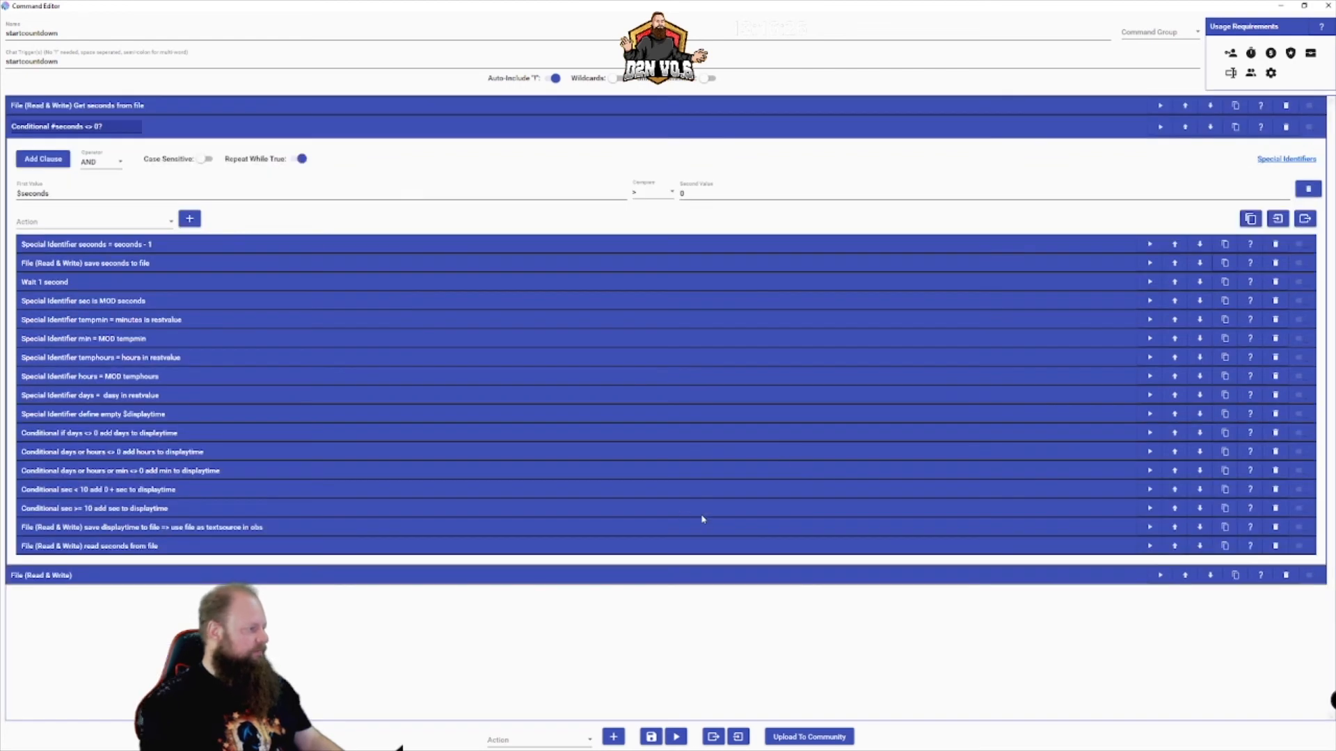
# Examine the file actions that save displaytime for OBS and read the seconds back from the file.
pyautogui.click(296, 528)
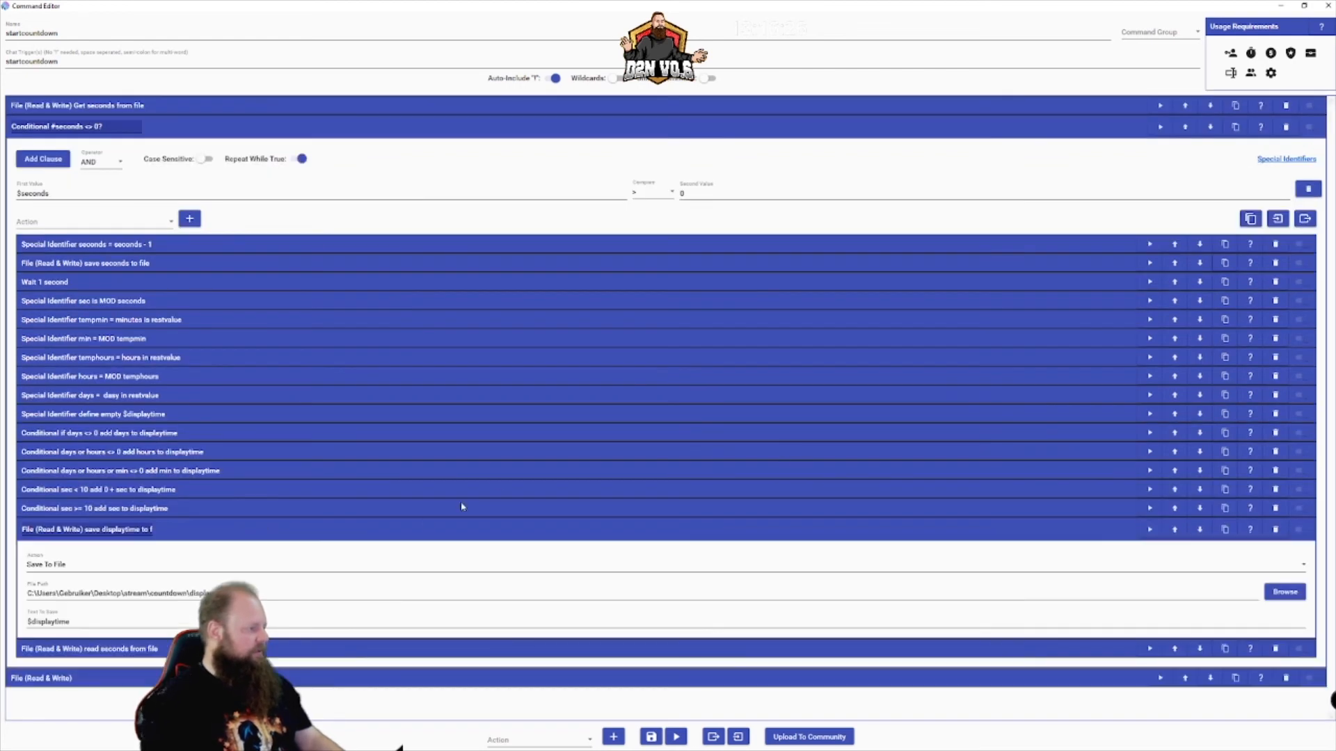
pyautogui.click(421, 529)
pyautogui.click(426, 547)
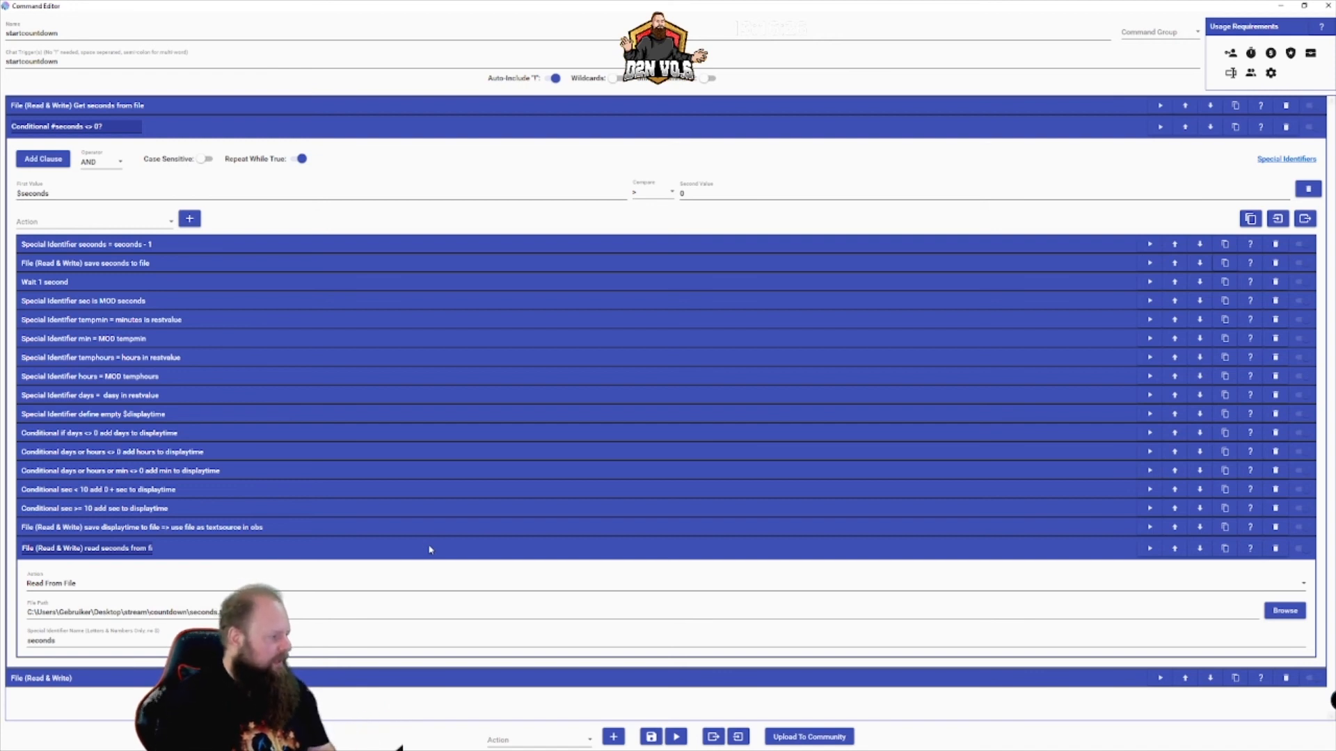
pyautogui.click(430, 549)
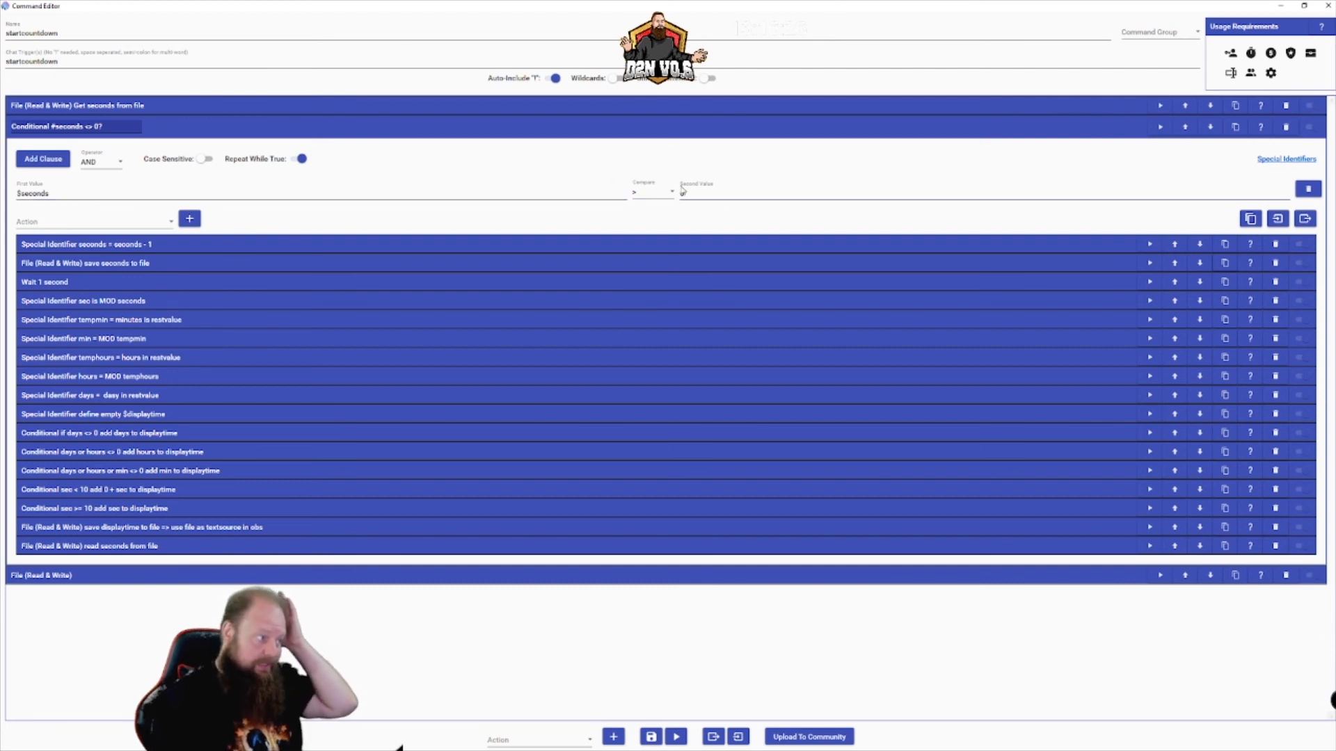
# Examine the final file action that saves the closing text after the countdown, and collapse the seconds conditional.
pyautogui.click(308, 580)
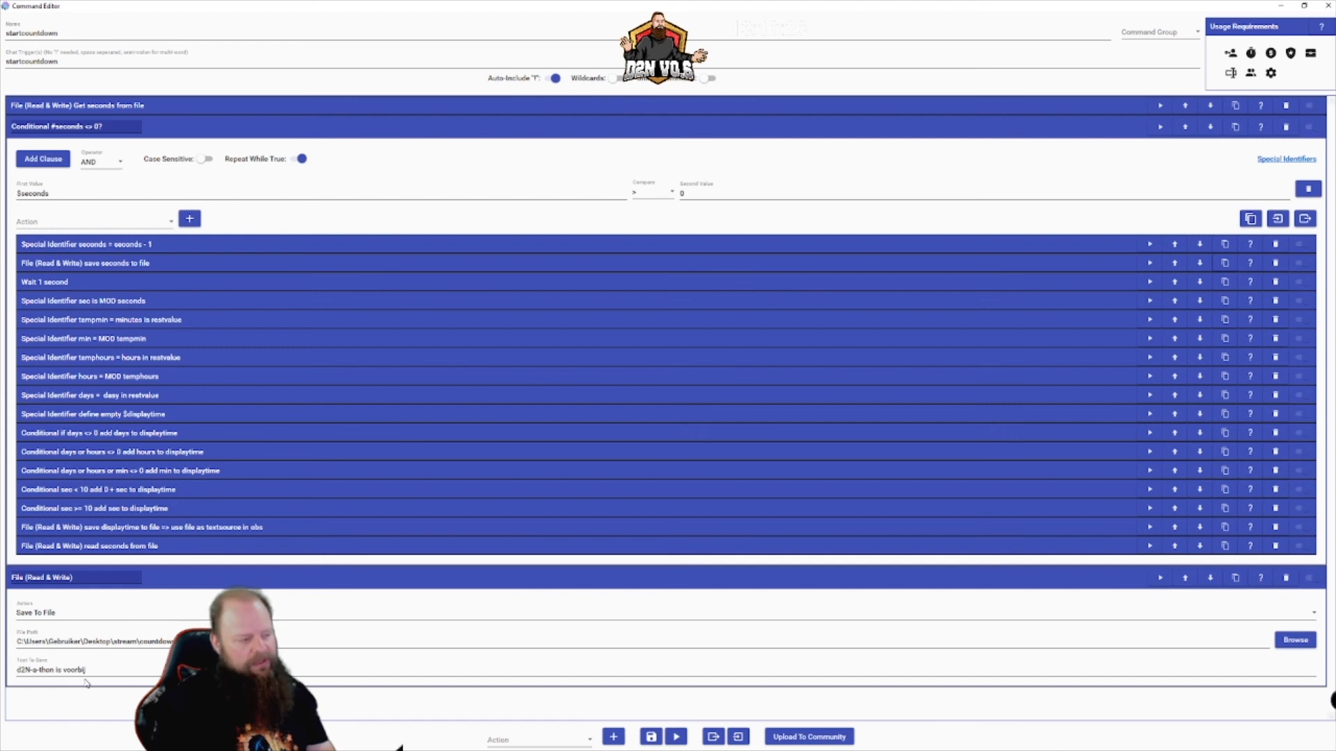
pyautogui.click(282, 580)
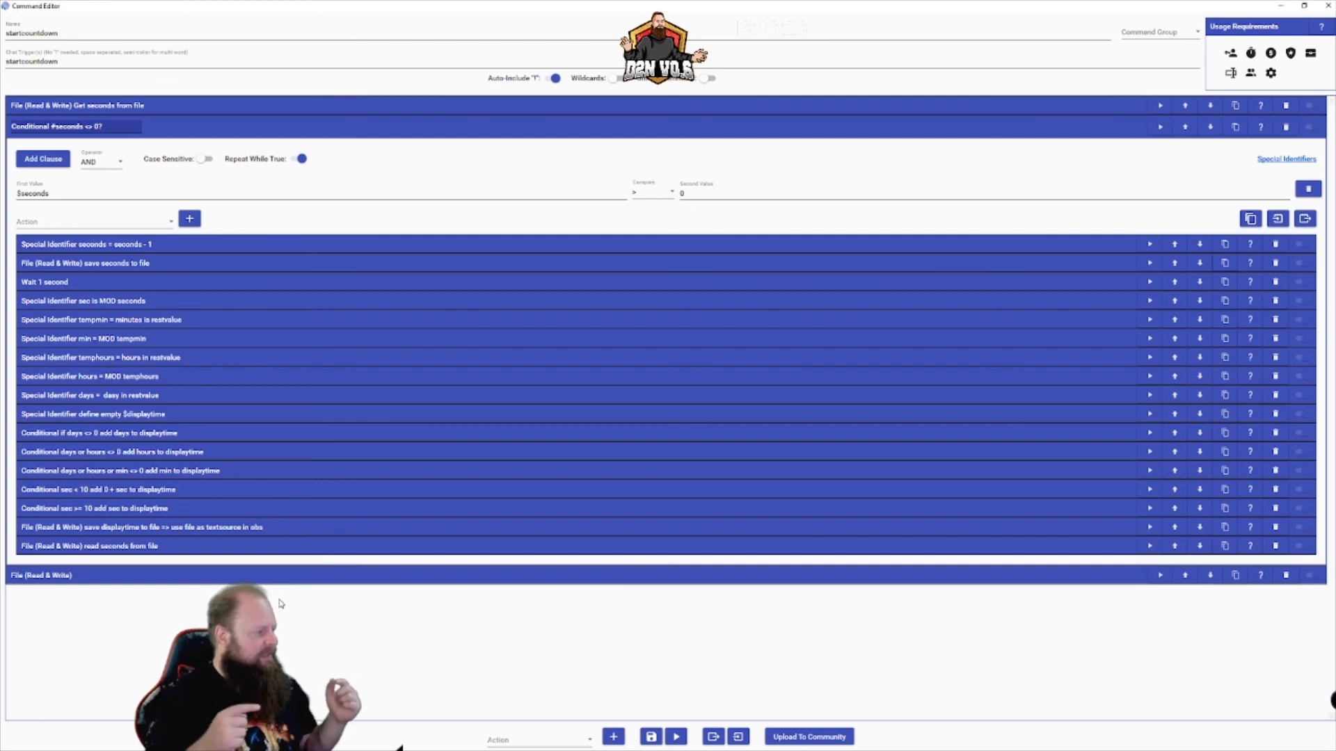
pyautogui.click(278, 576)
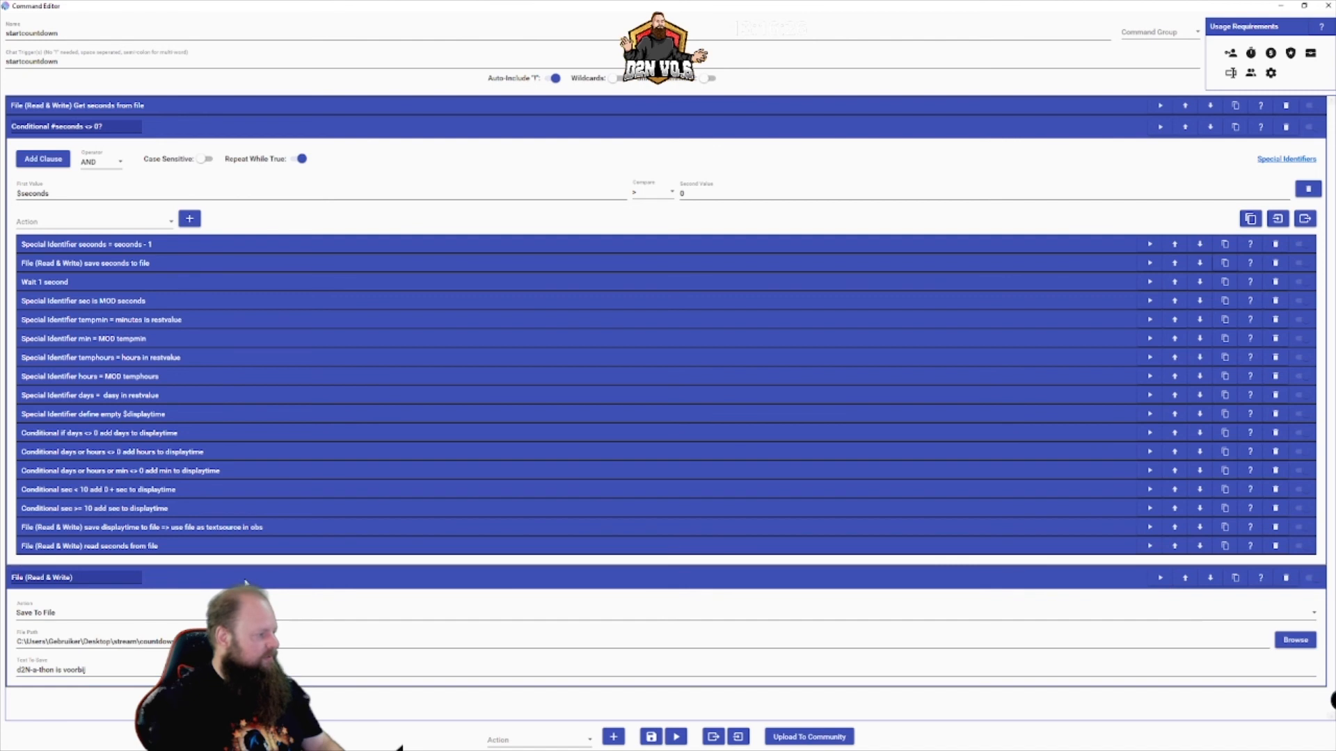
pyautogui.click(245, 578)
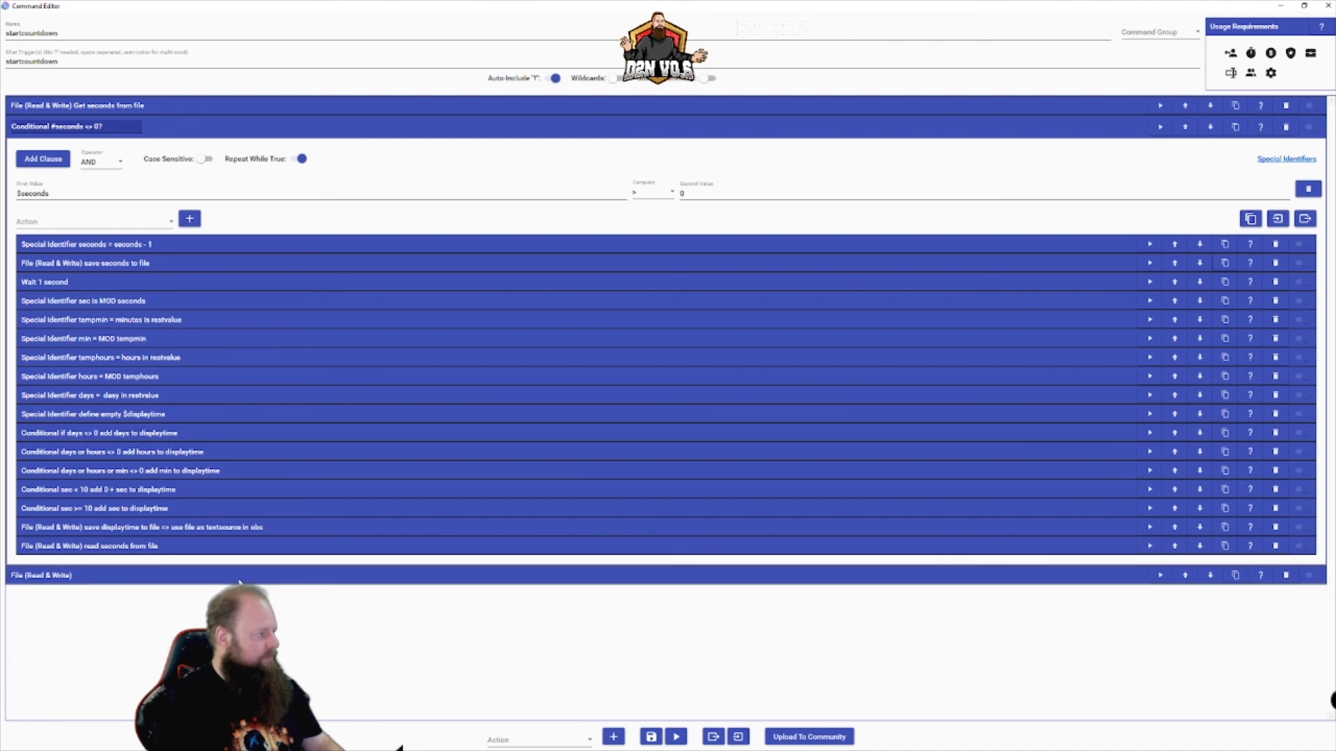
pyautogui.click(373, 132)
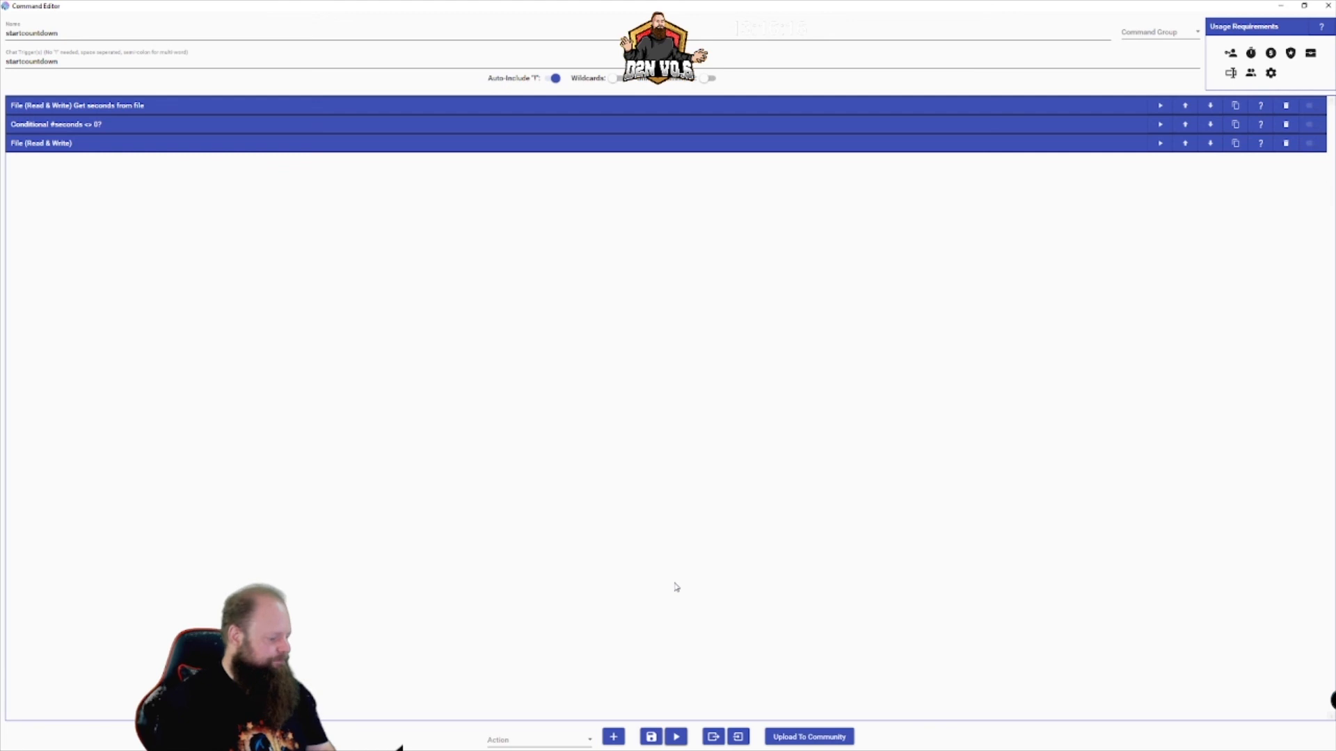
# Switch to the addtime command and examine its file read action, ATnew math expression and file save action.
pyautogui.hotkey('alt', 'Tab')
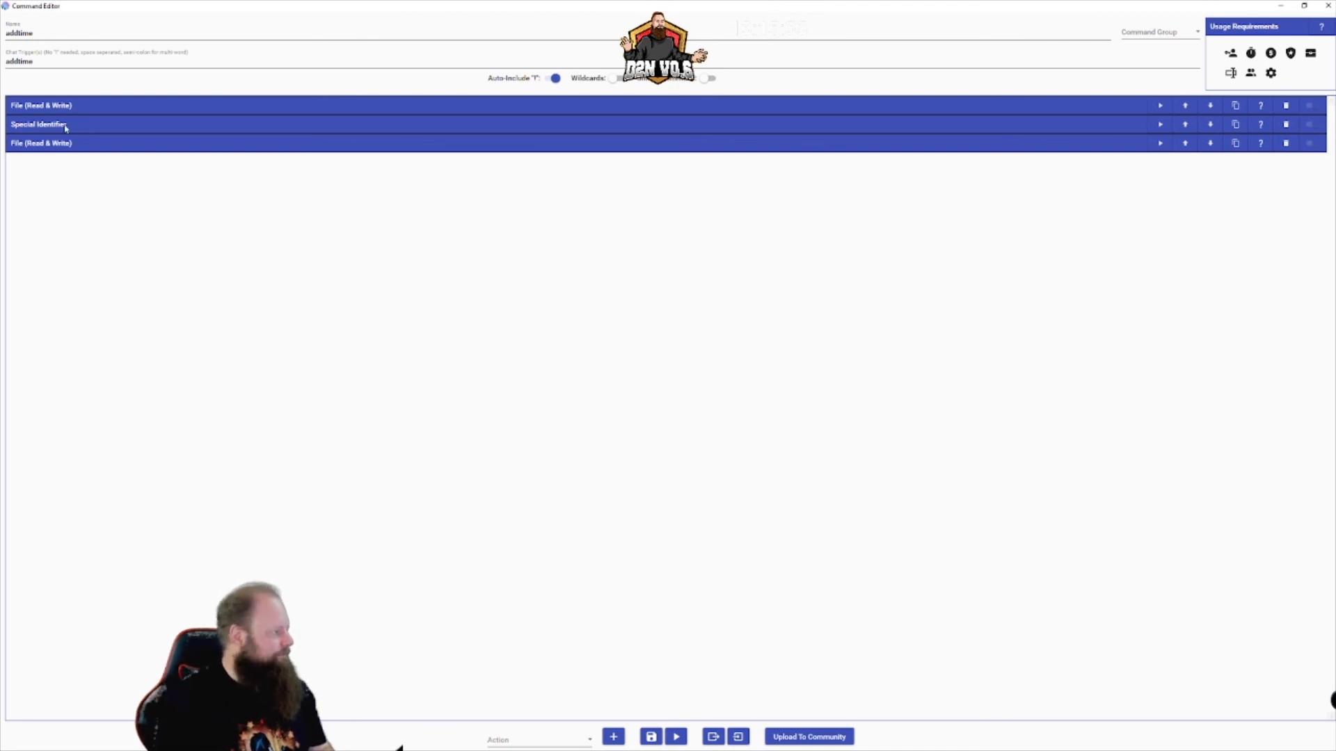
pyautogui.click(122, 105)
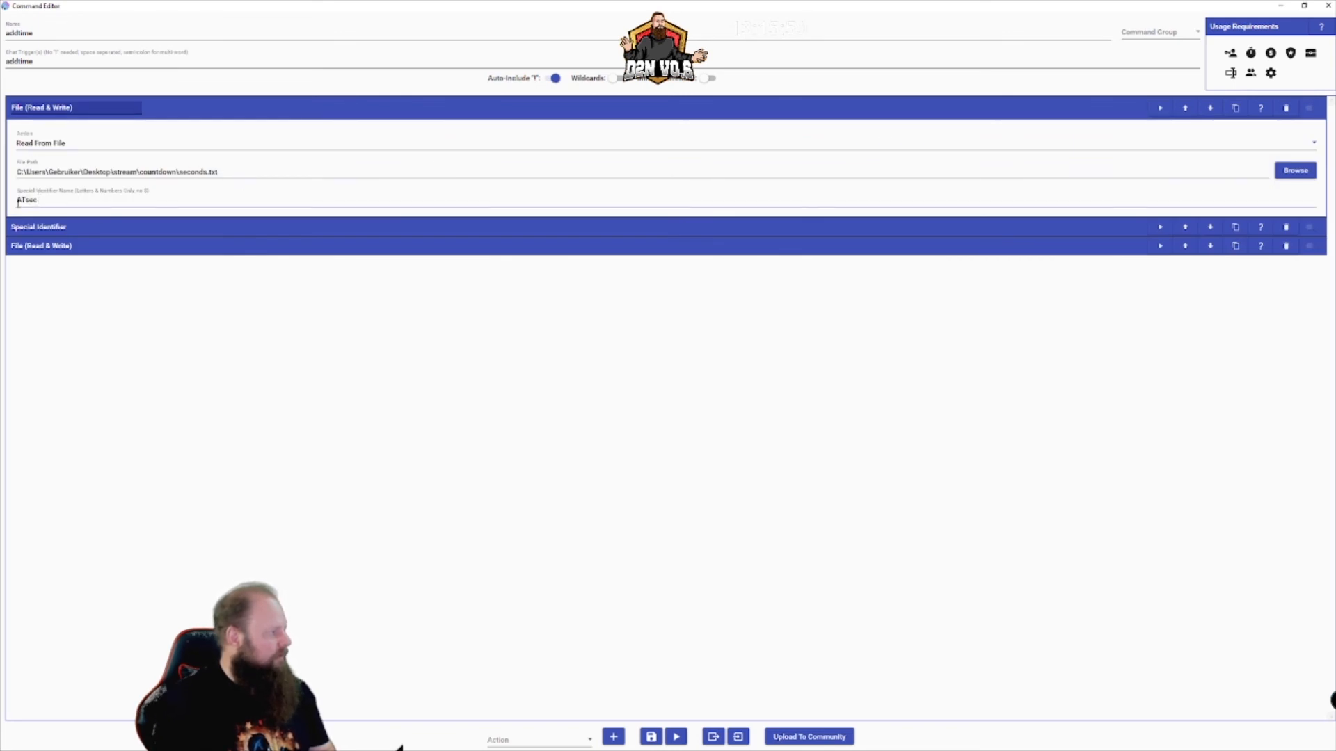
pyautogui.moveTo(18, 201); pyautogui.dragTo(39, 201)
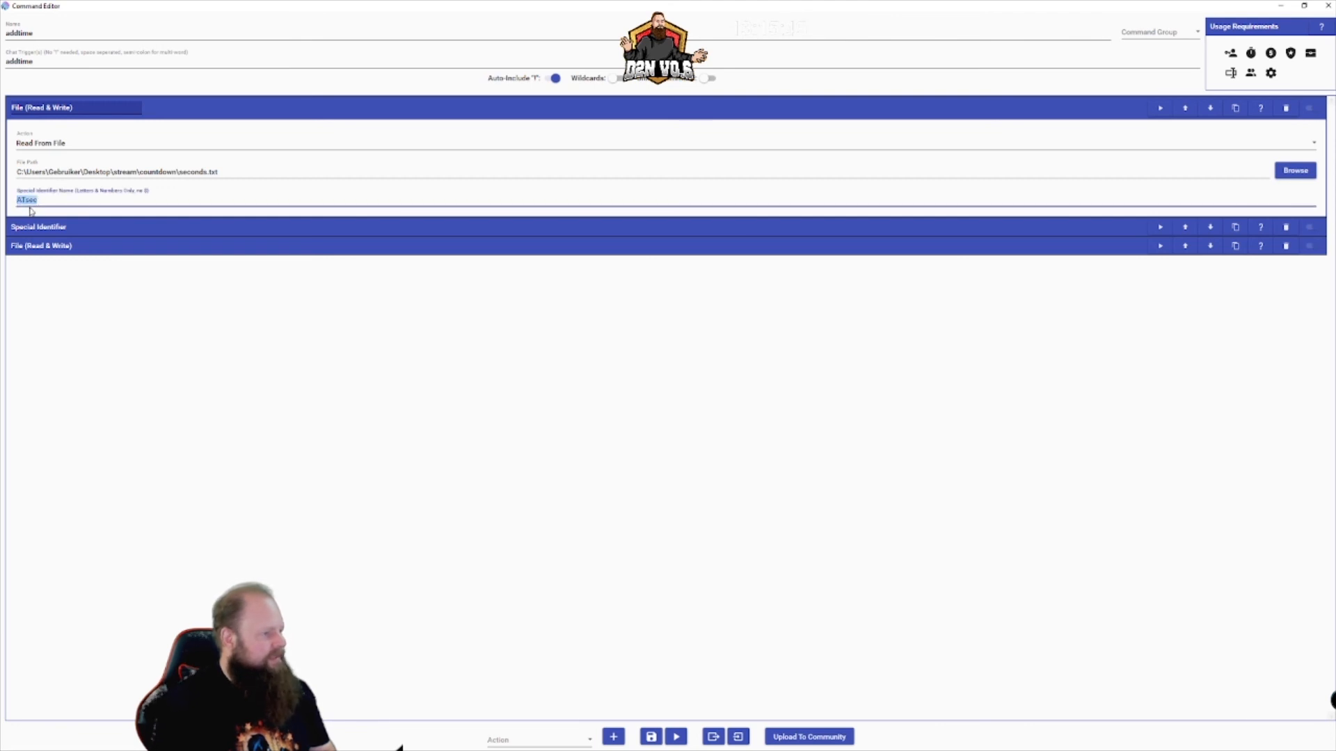
pyautogui.click(83, 229)
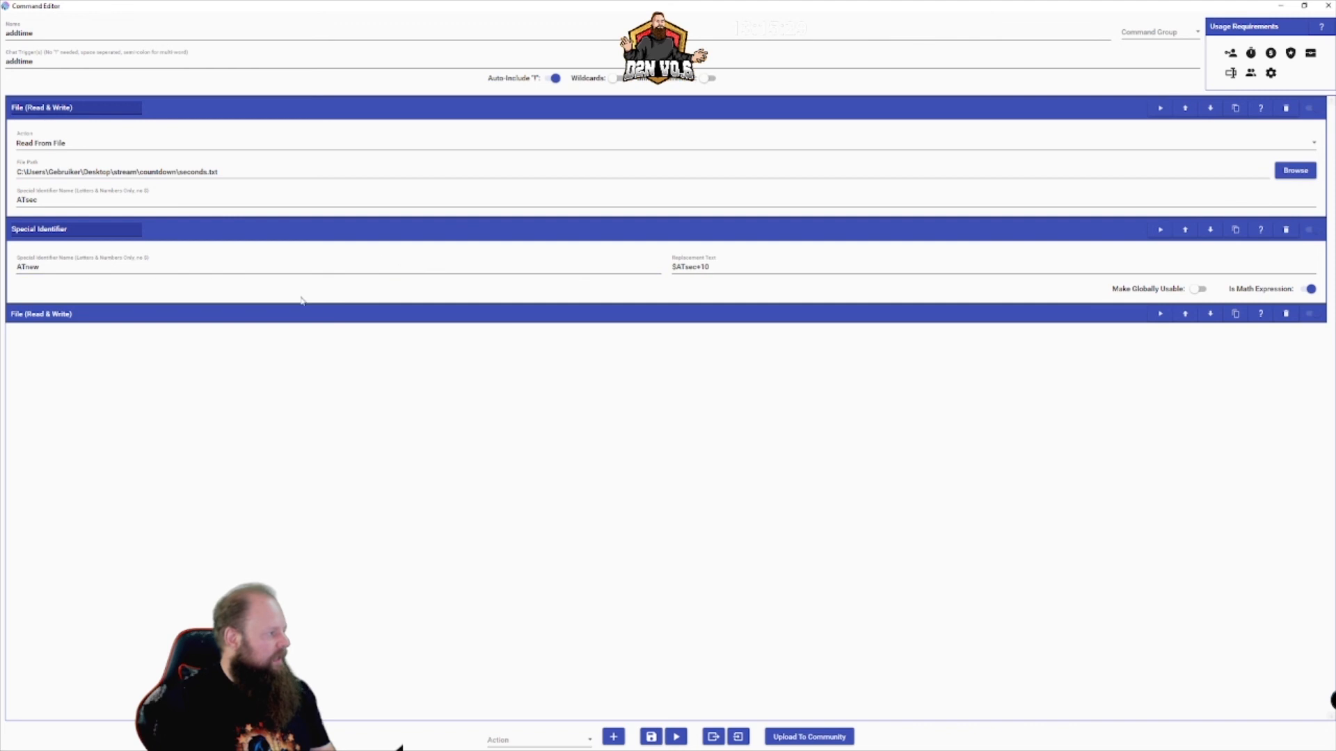
pyautogui.click(307, 320)
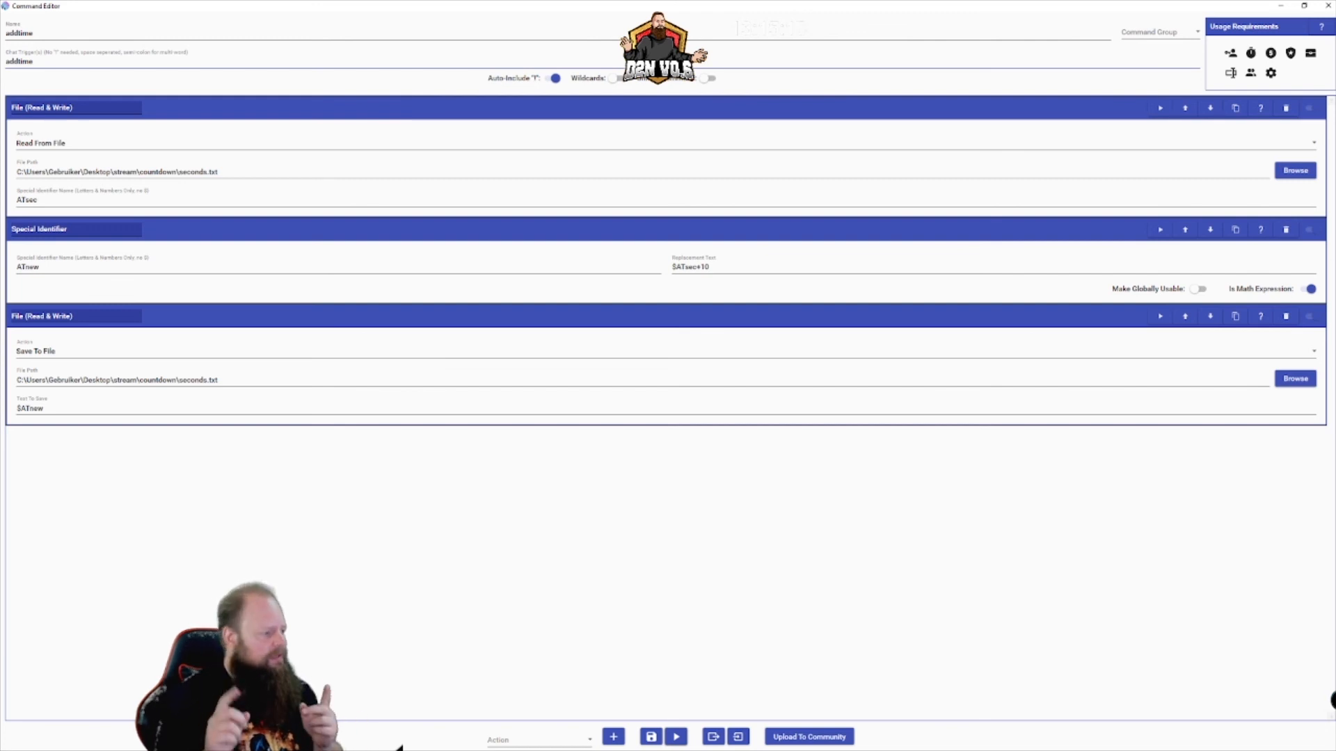
# Switch to the Mix It Up command settings, check the Command Lock System options and select None.
pyautogui.hotkey('alt', 'Tab')
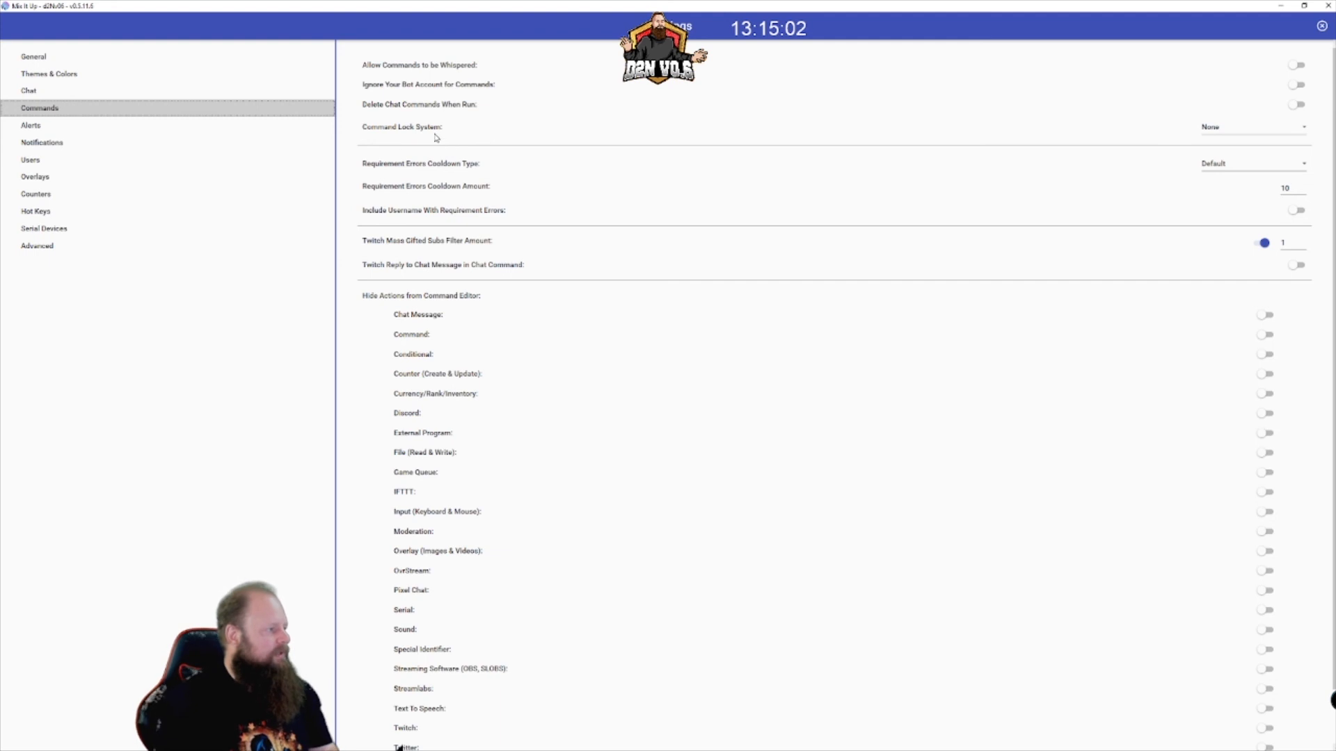
pyautogui.click(1218, 129)
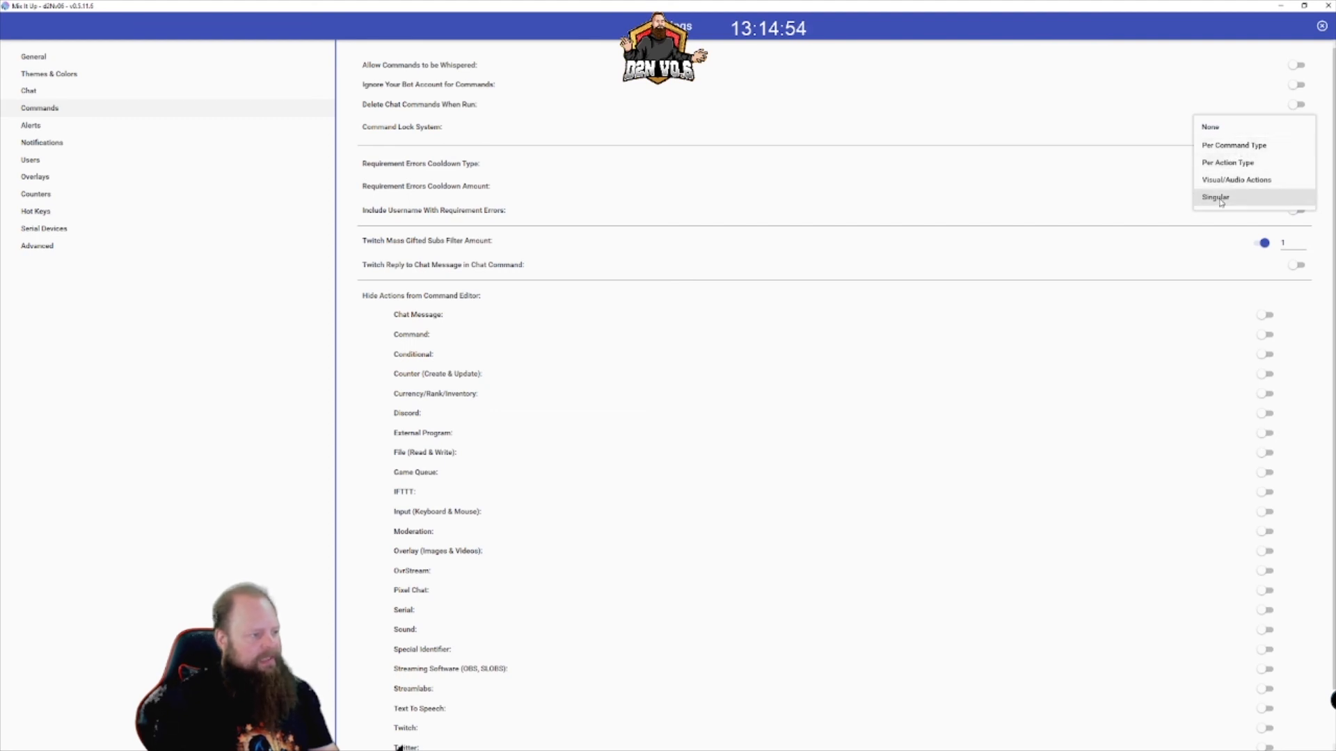
pyautogui.click(1214, 133)
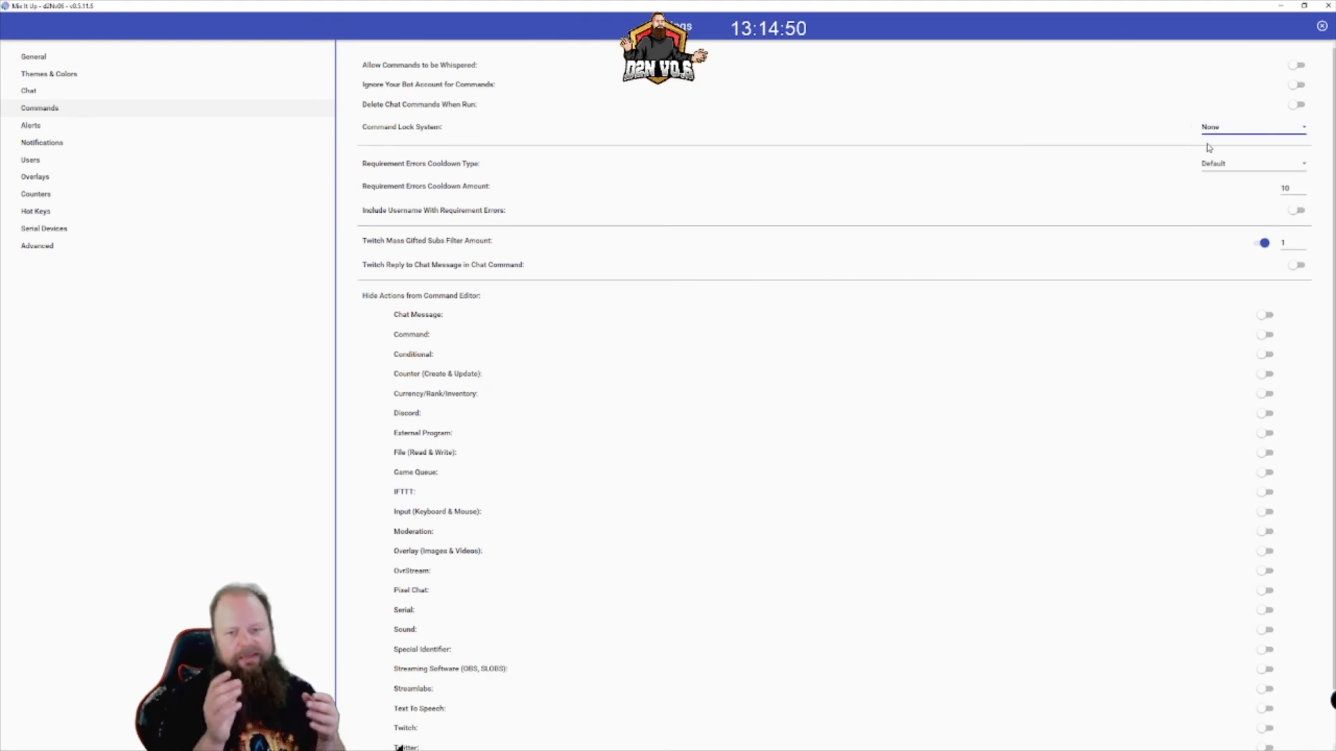